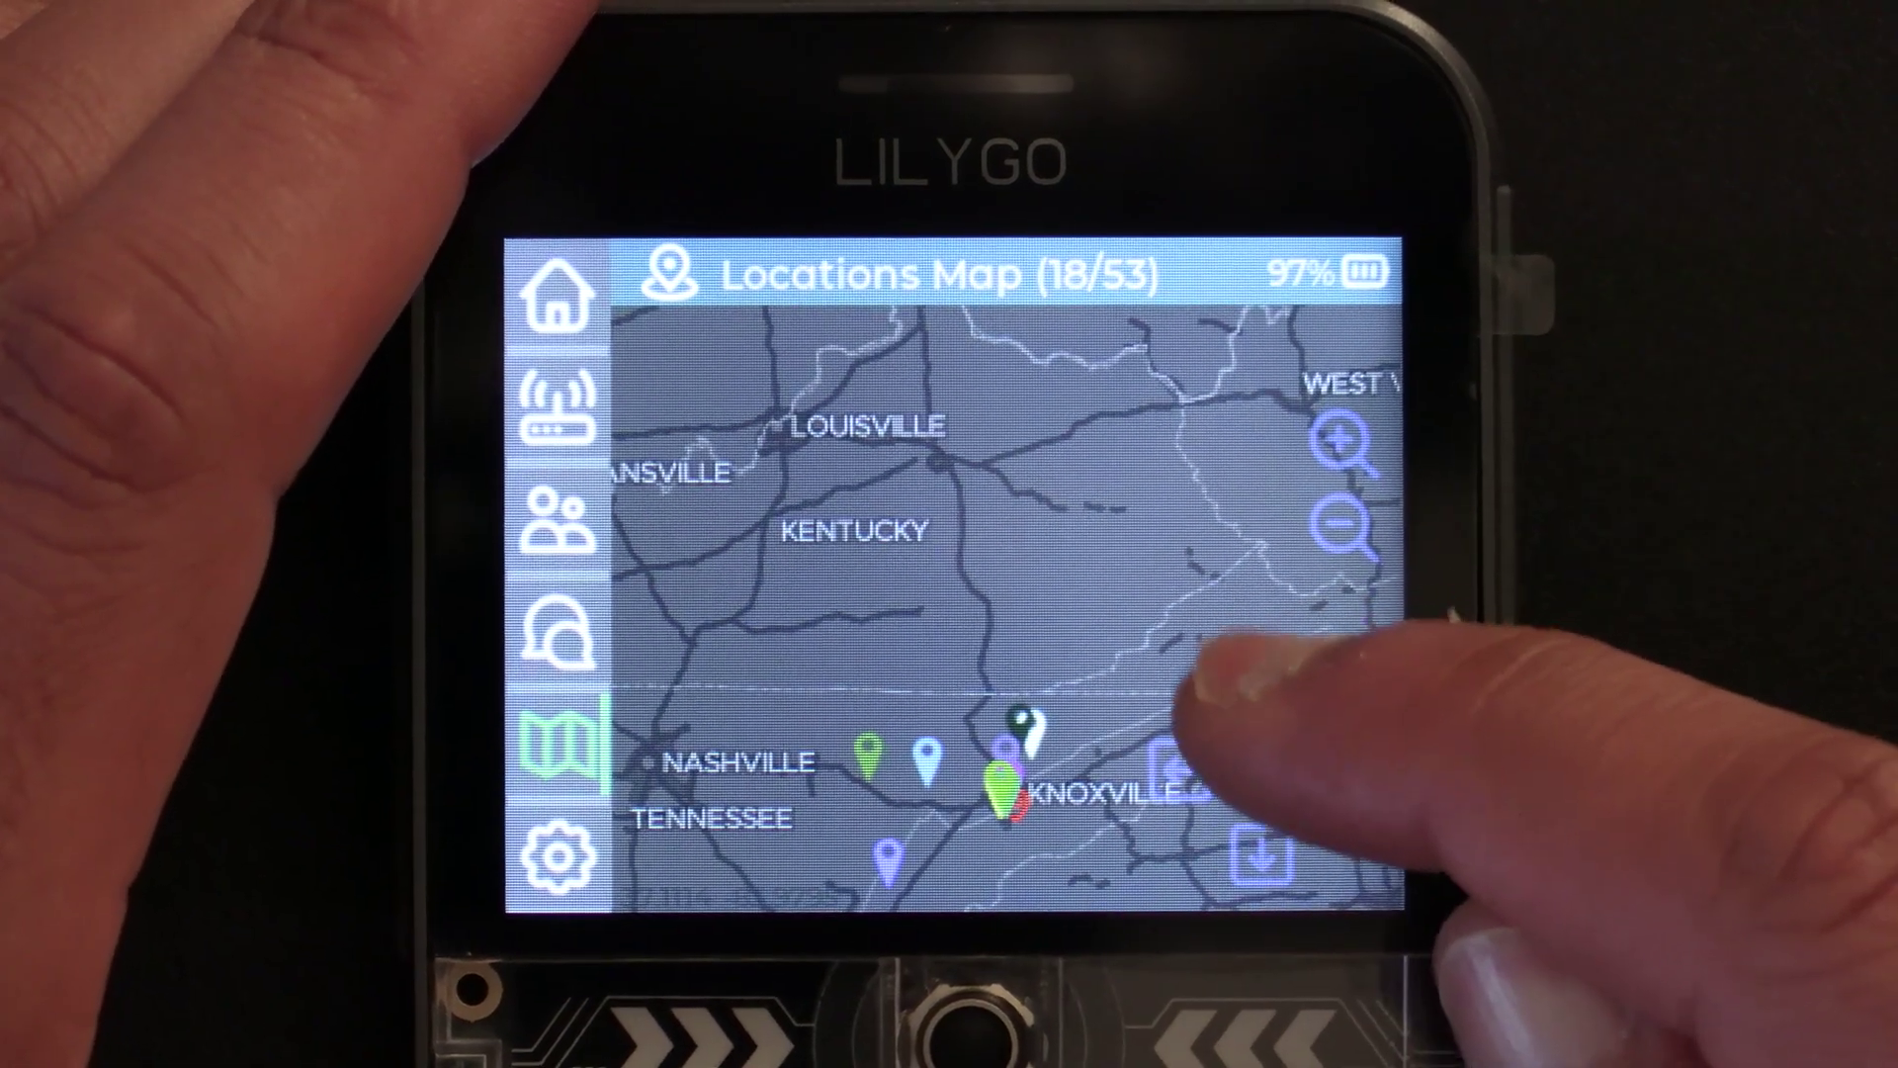
Pan the Locations Map south past Chattanooga to Atlanta, then back north toward Kentucky.
click(1261, 853)
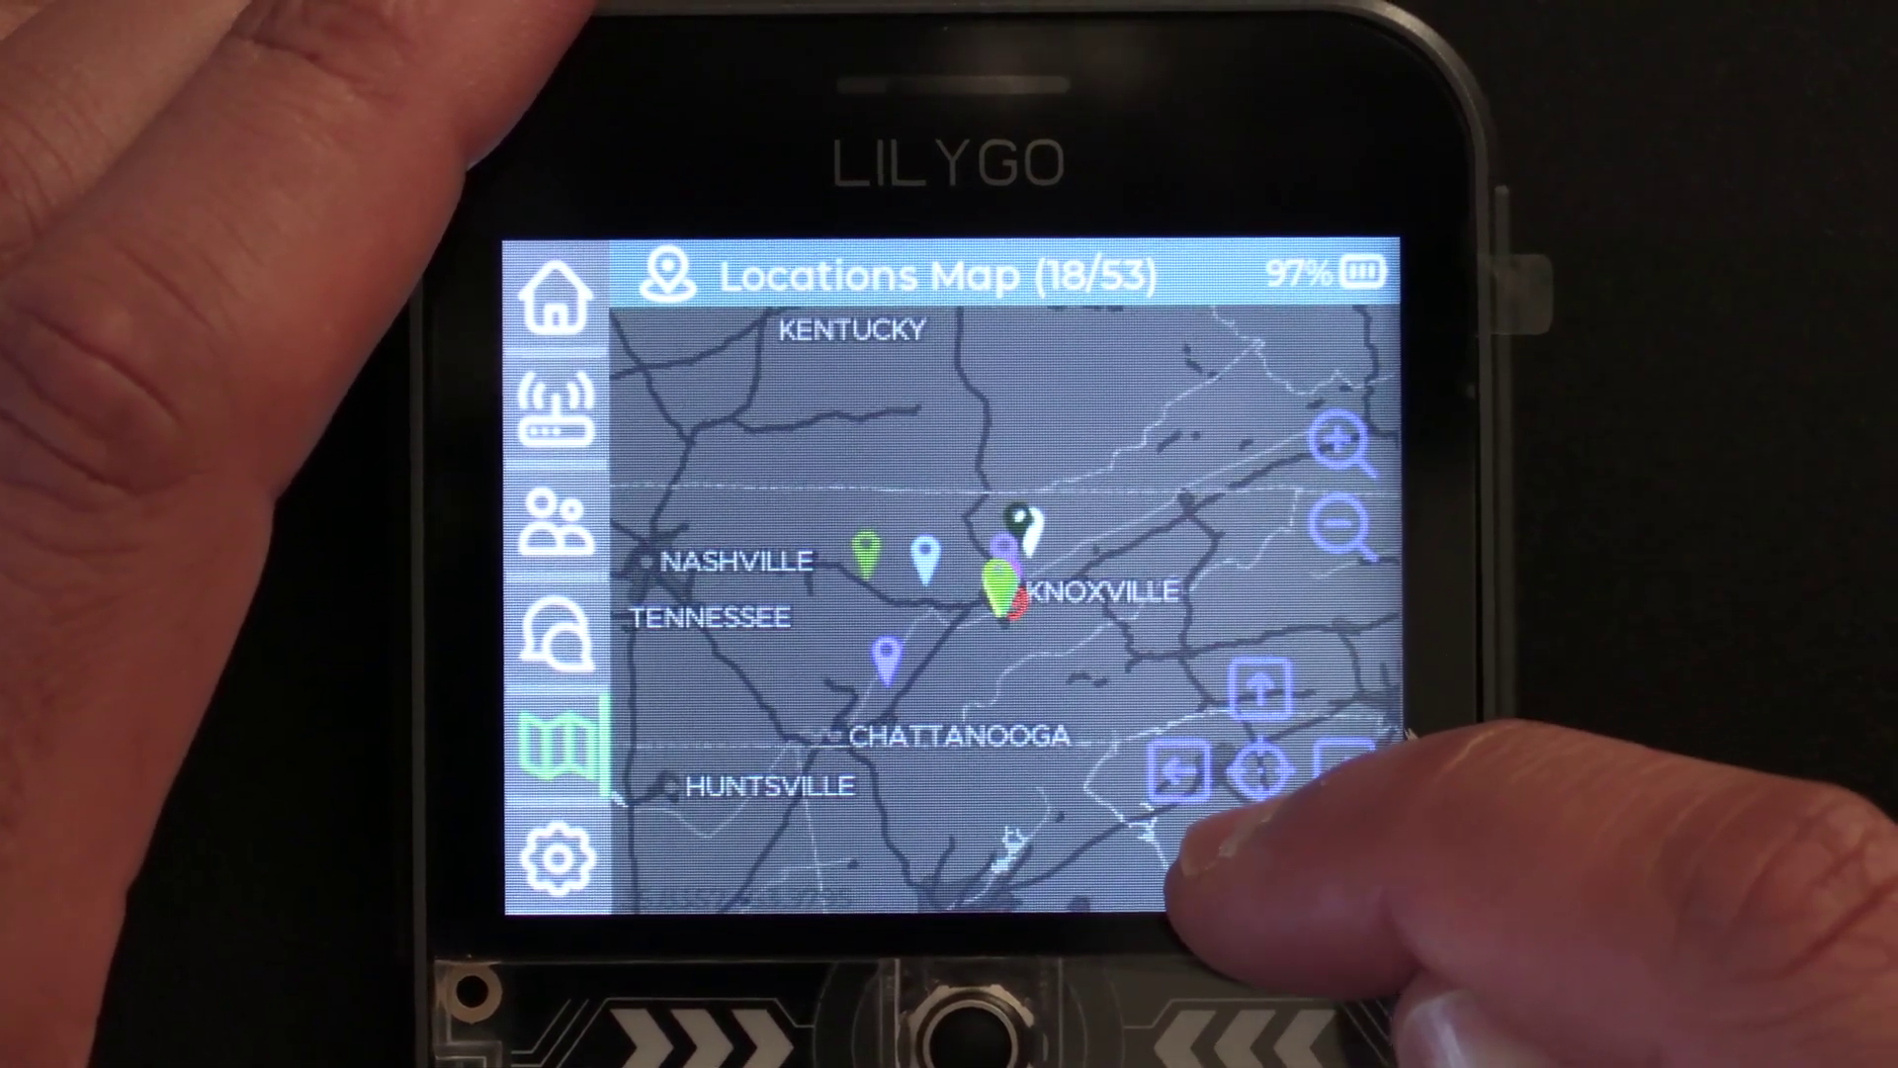
click(1260, 853)
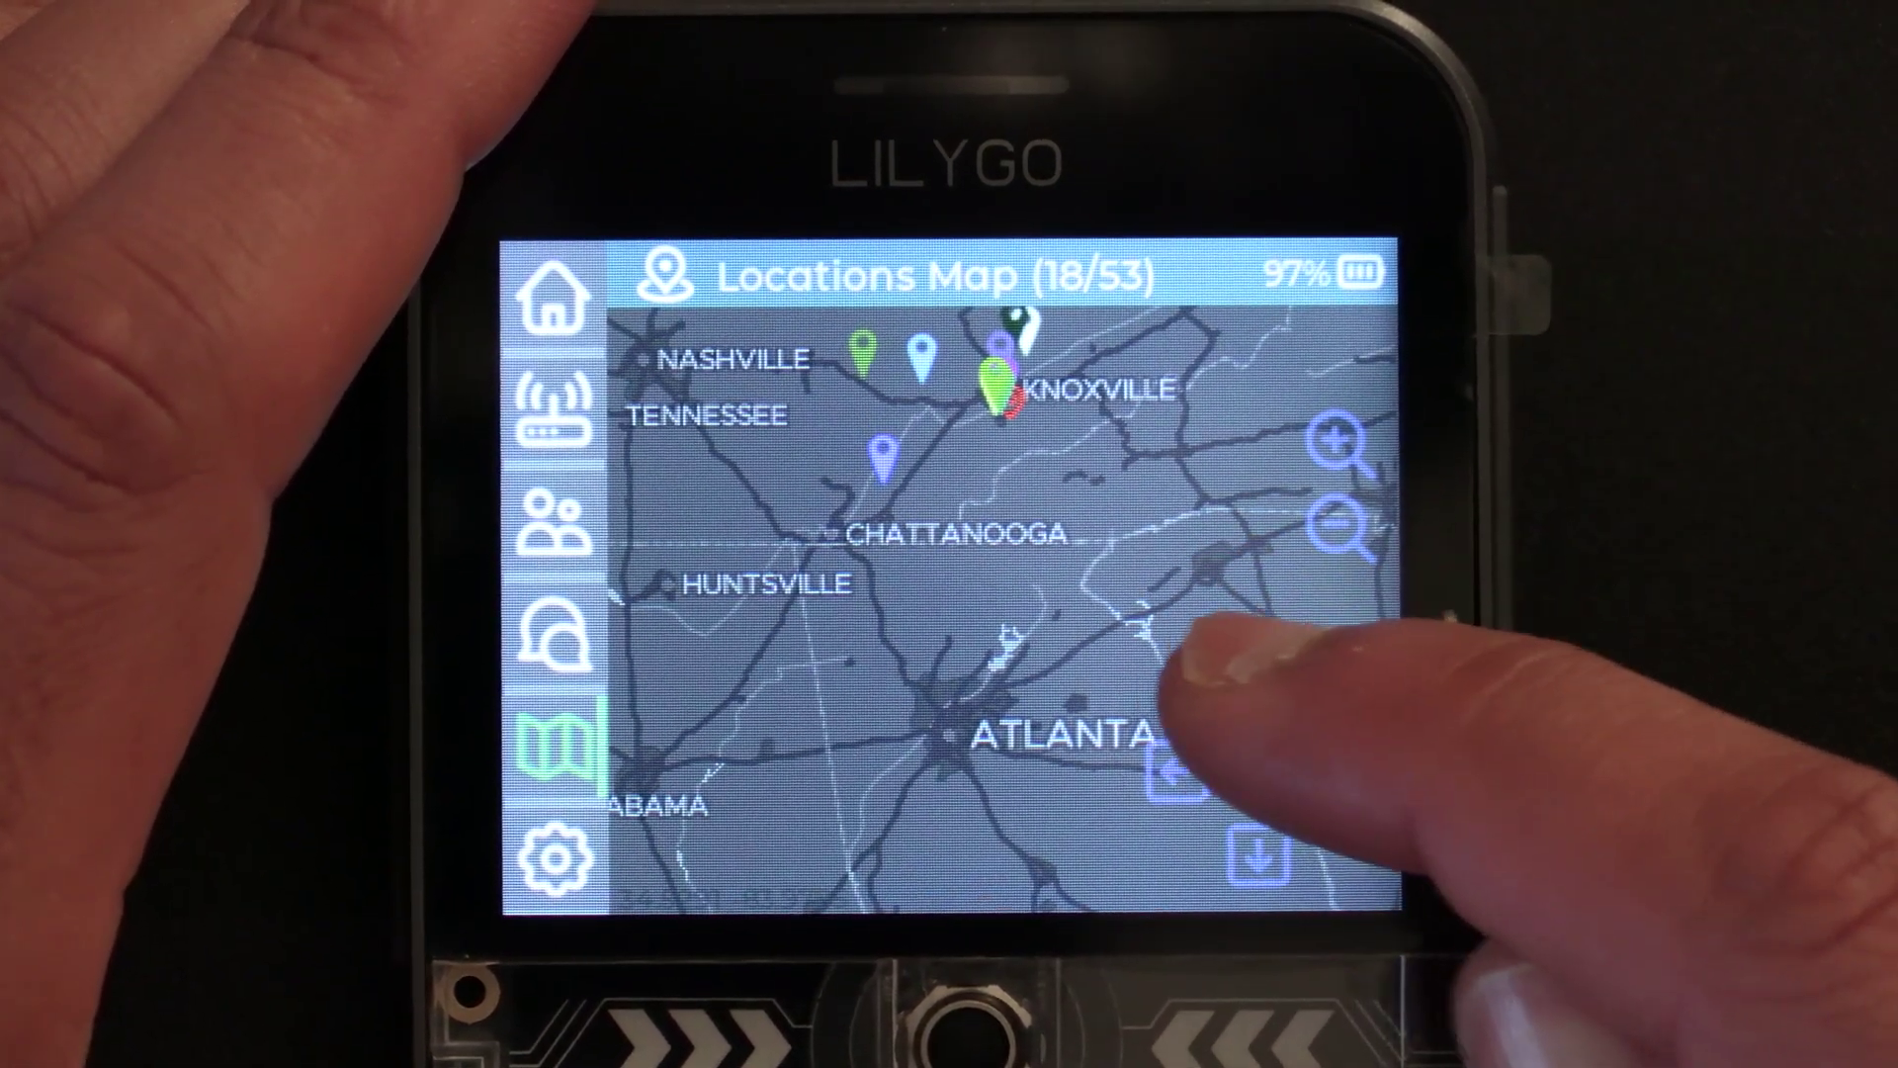
click(1261, 697)
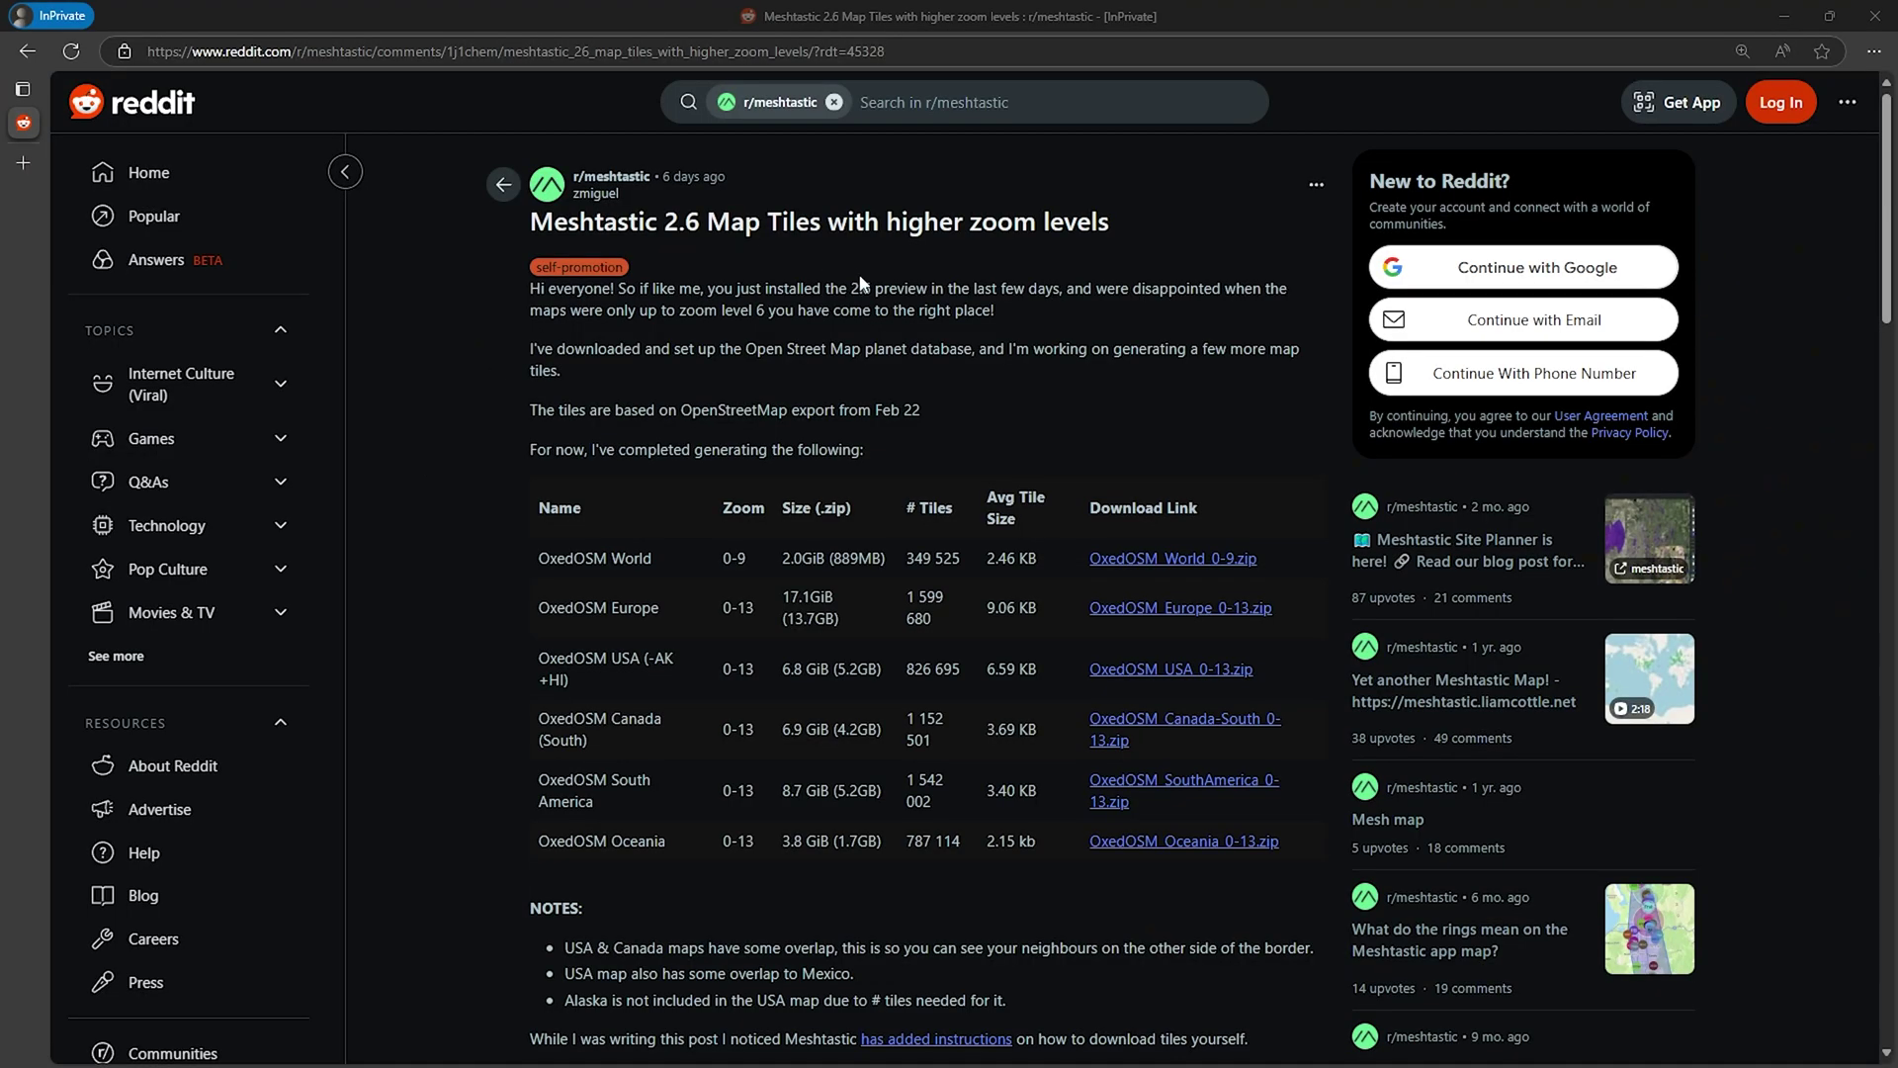
scroll(858, 274, down, 2)
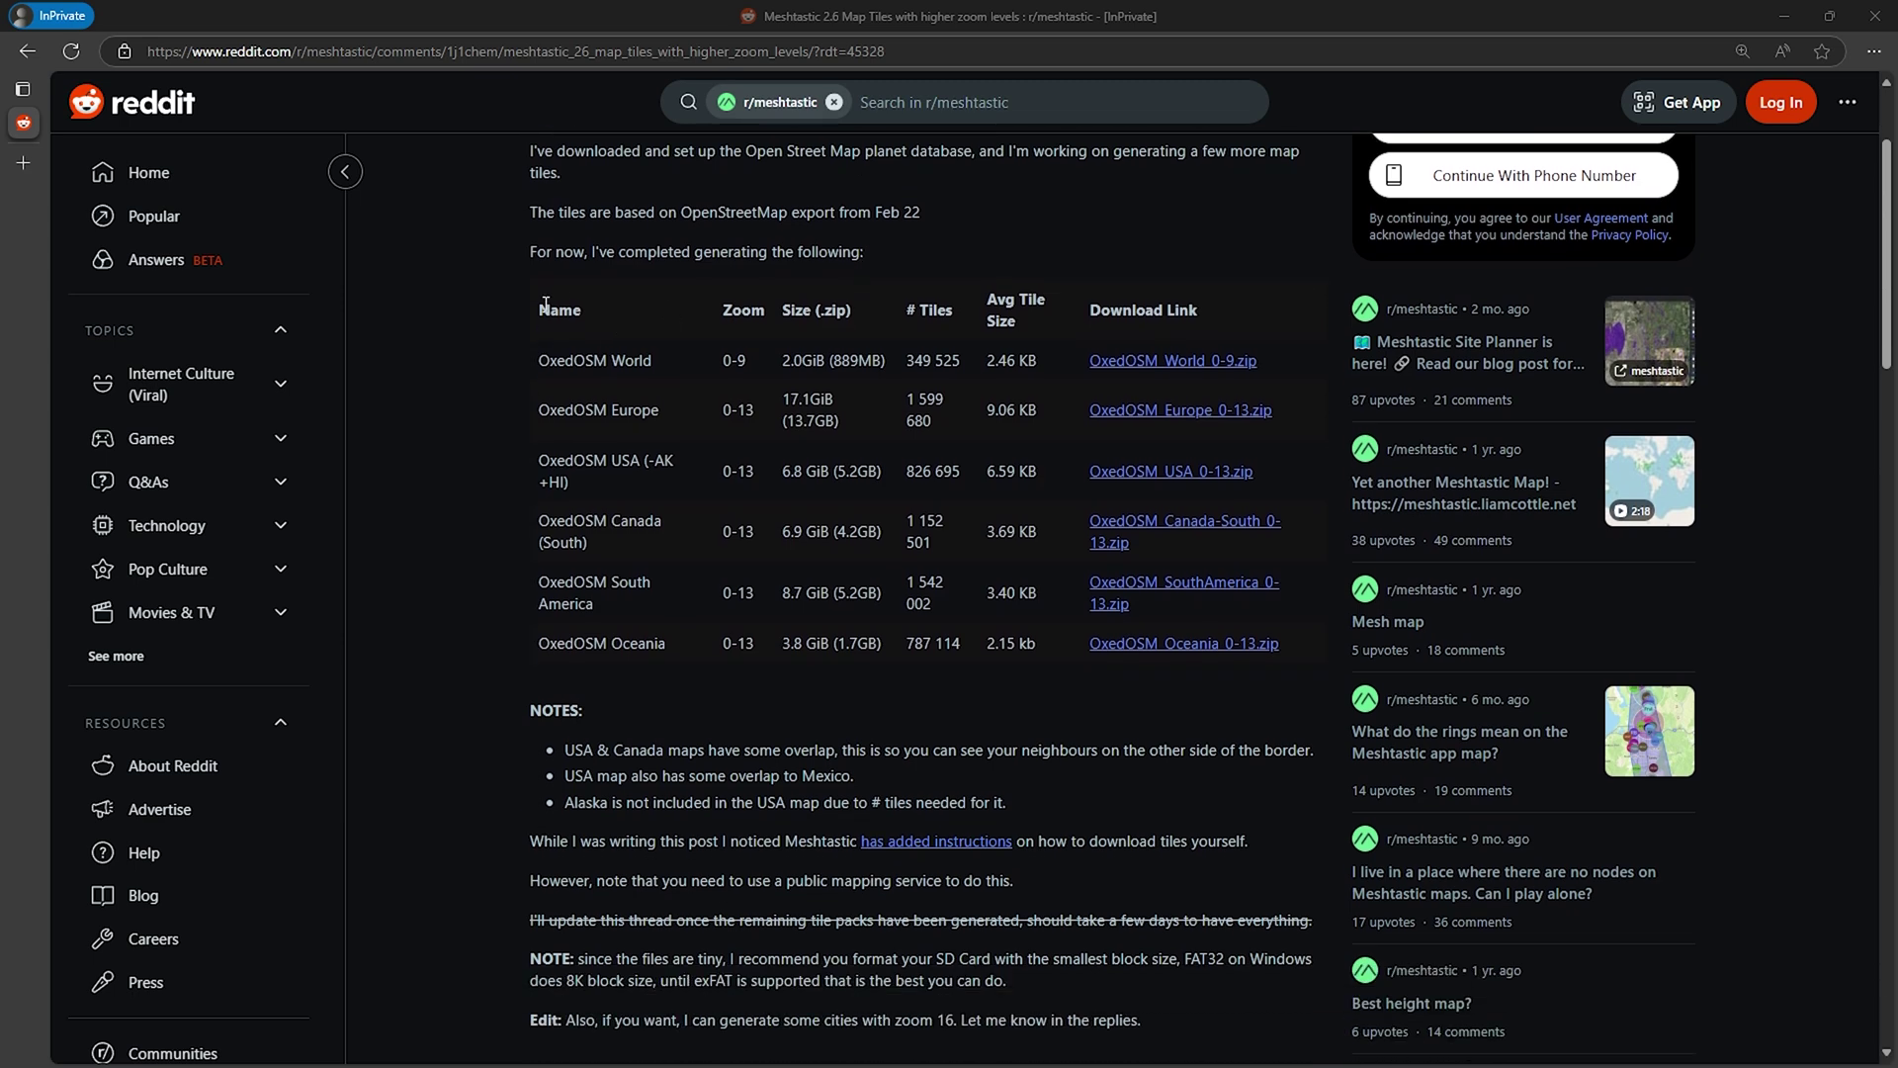
drag(543, 305, 1311, 652)
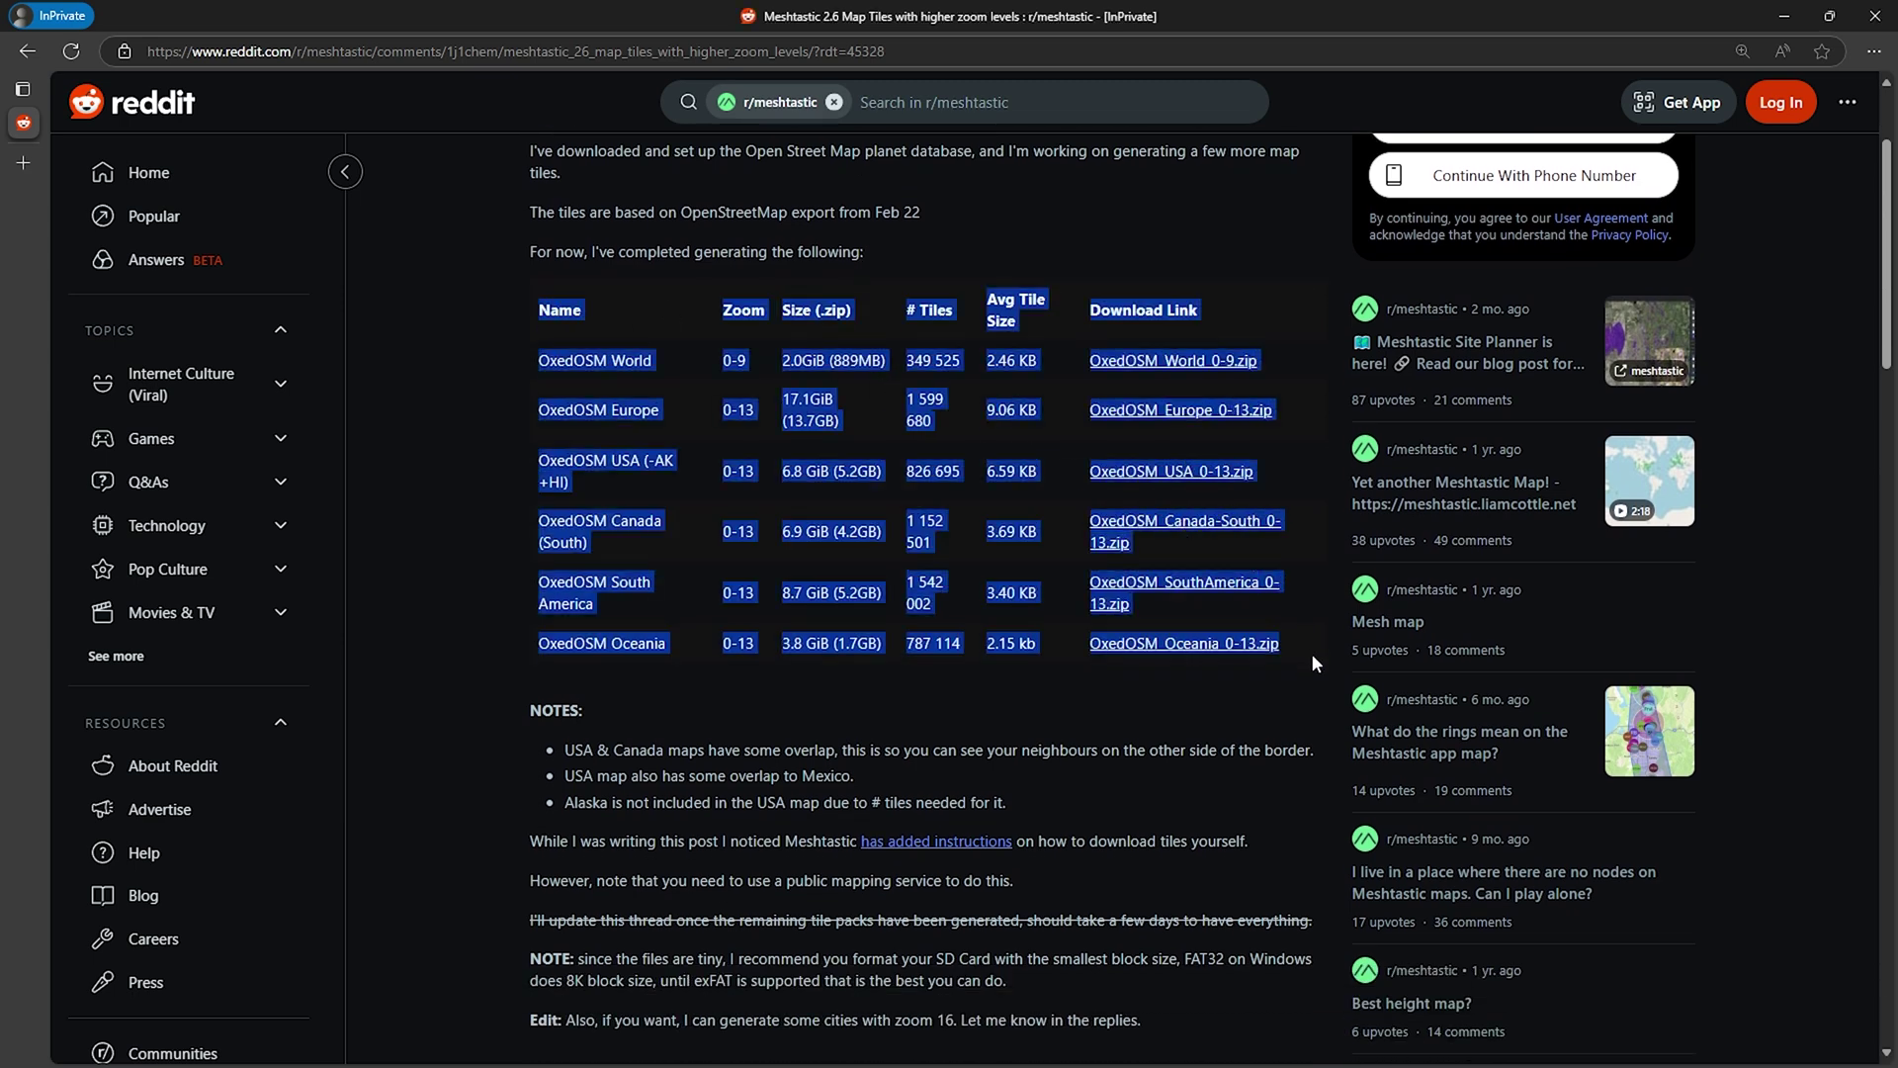
click(871, 693)
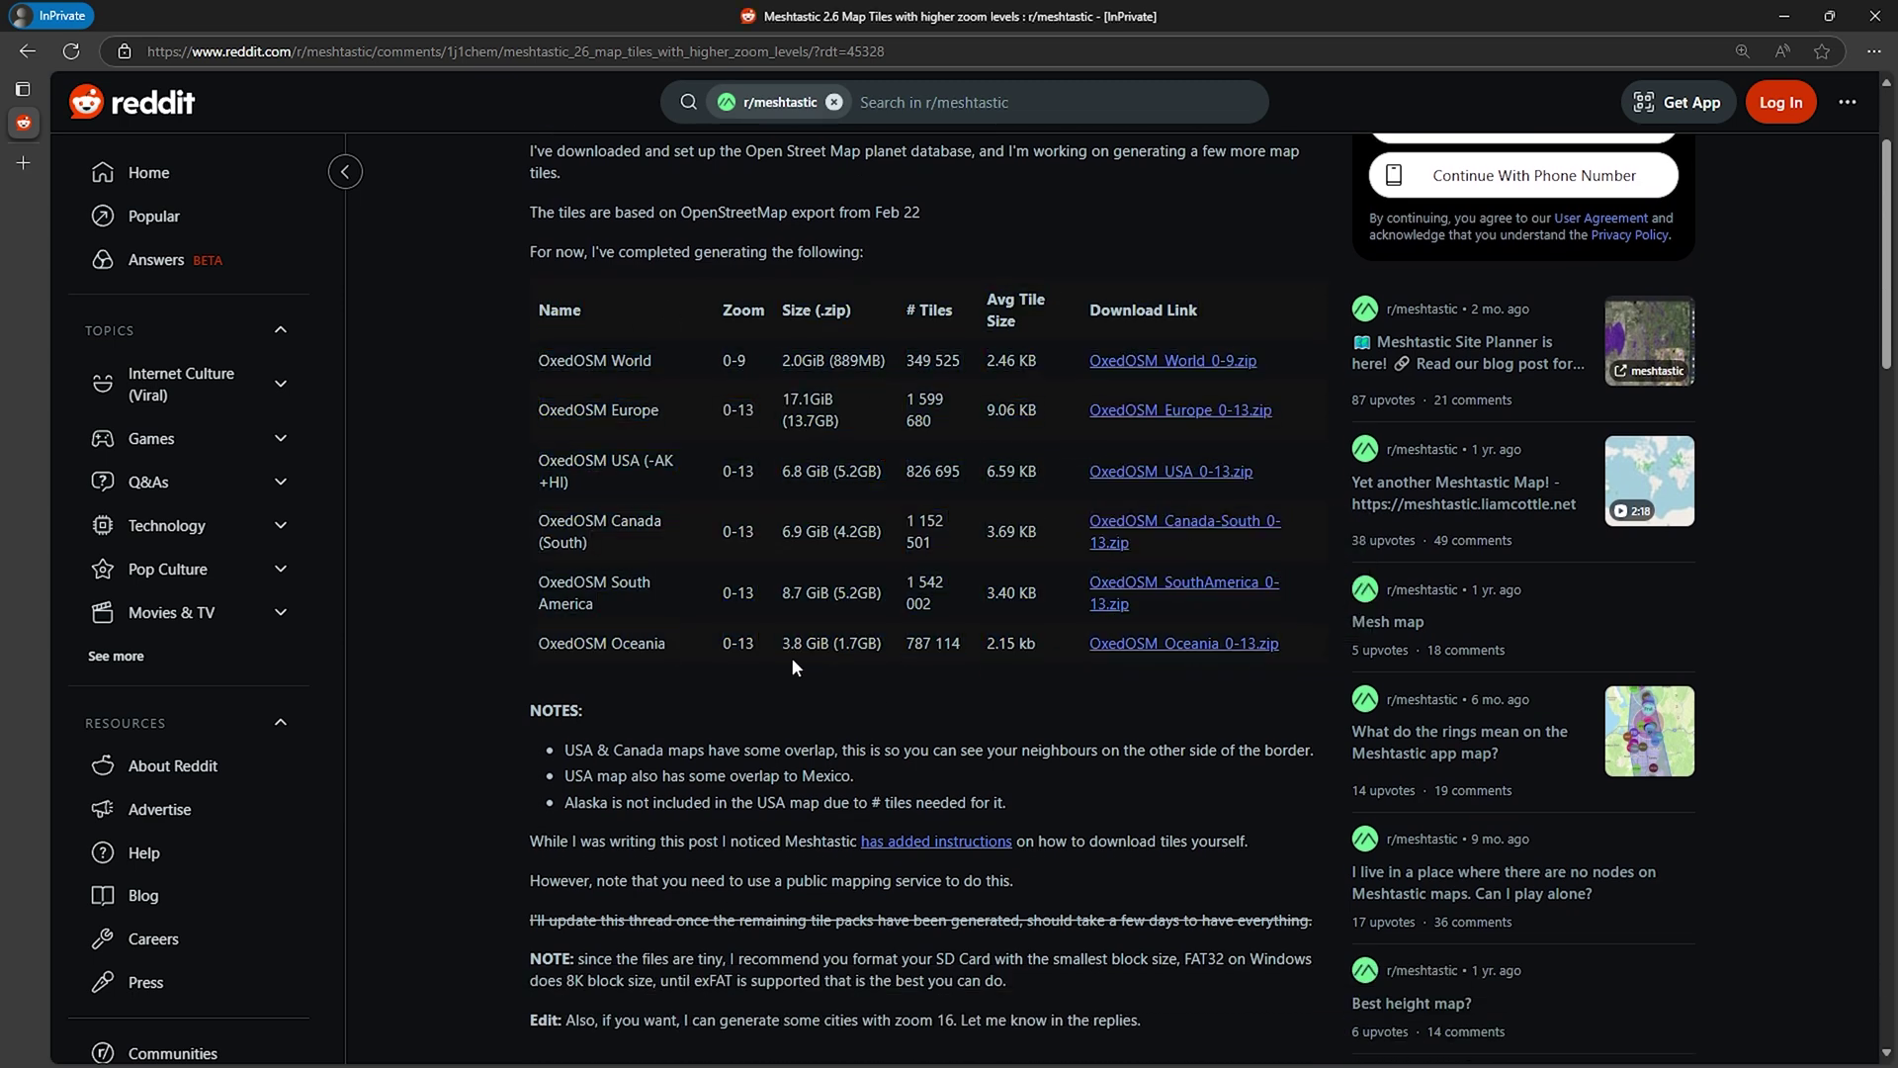
scroll(791, 658, down, 1)
scroll(790, 654, down, 1)
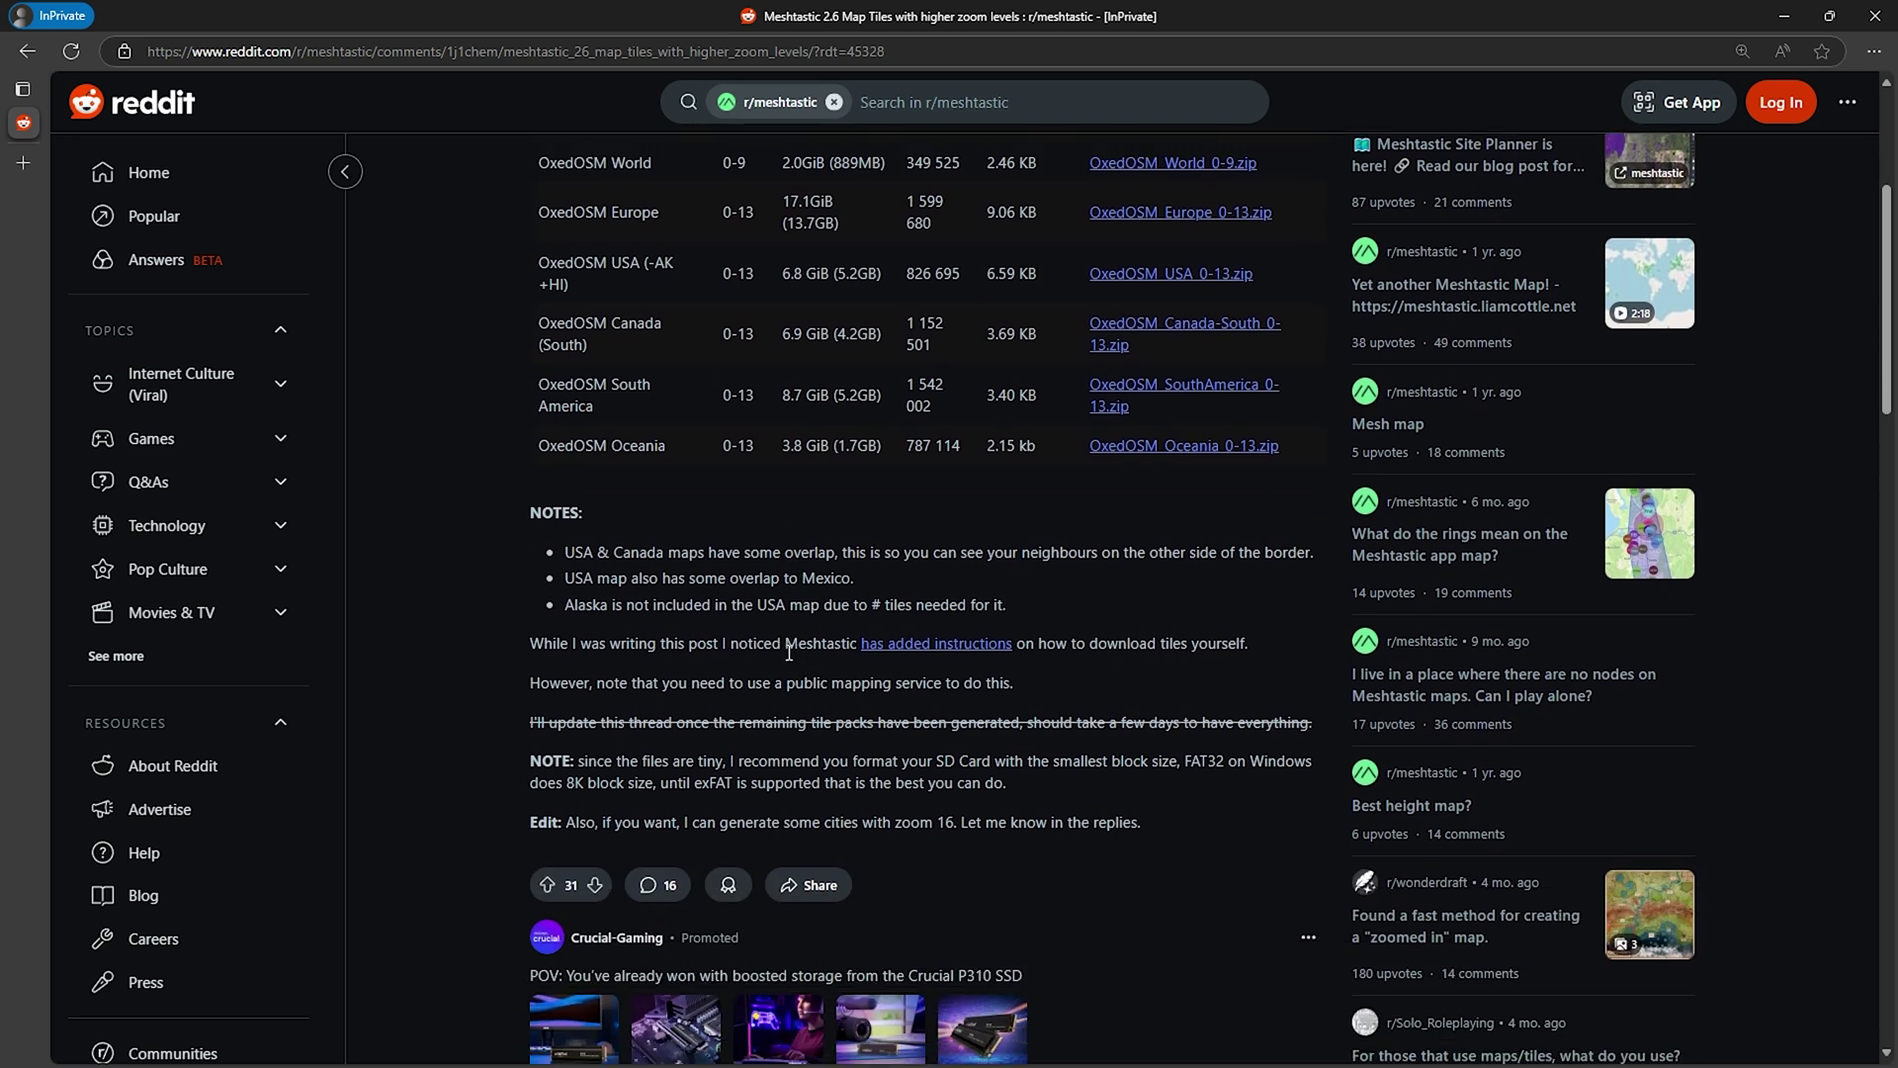
scroll(721, 645, up, 1)
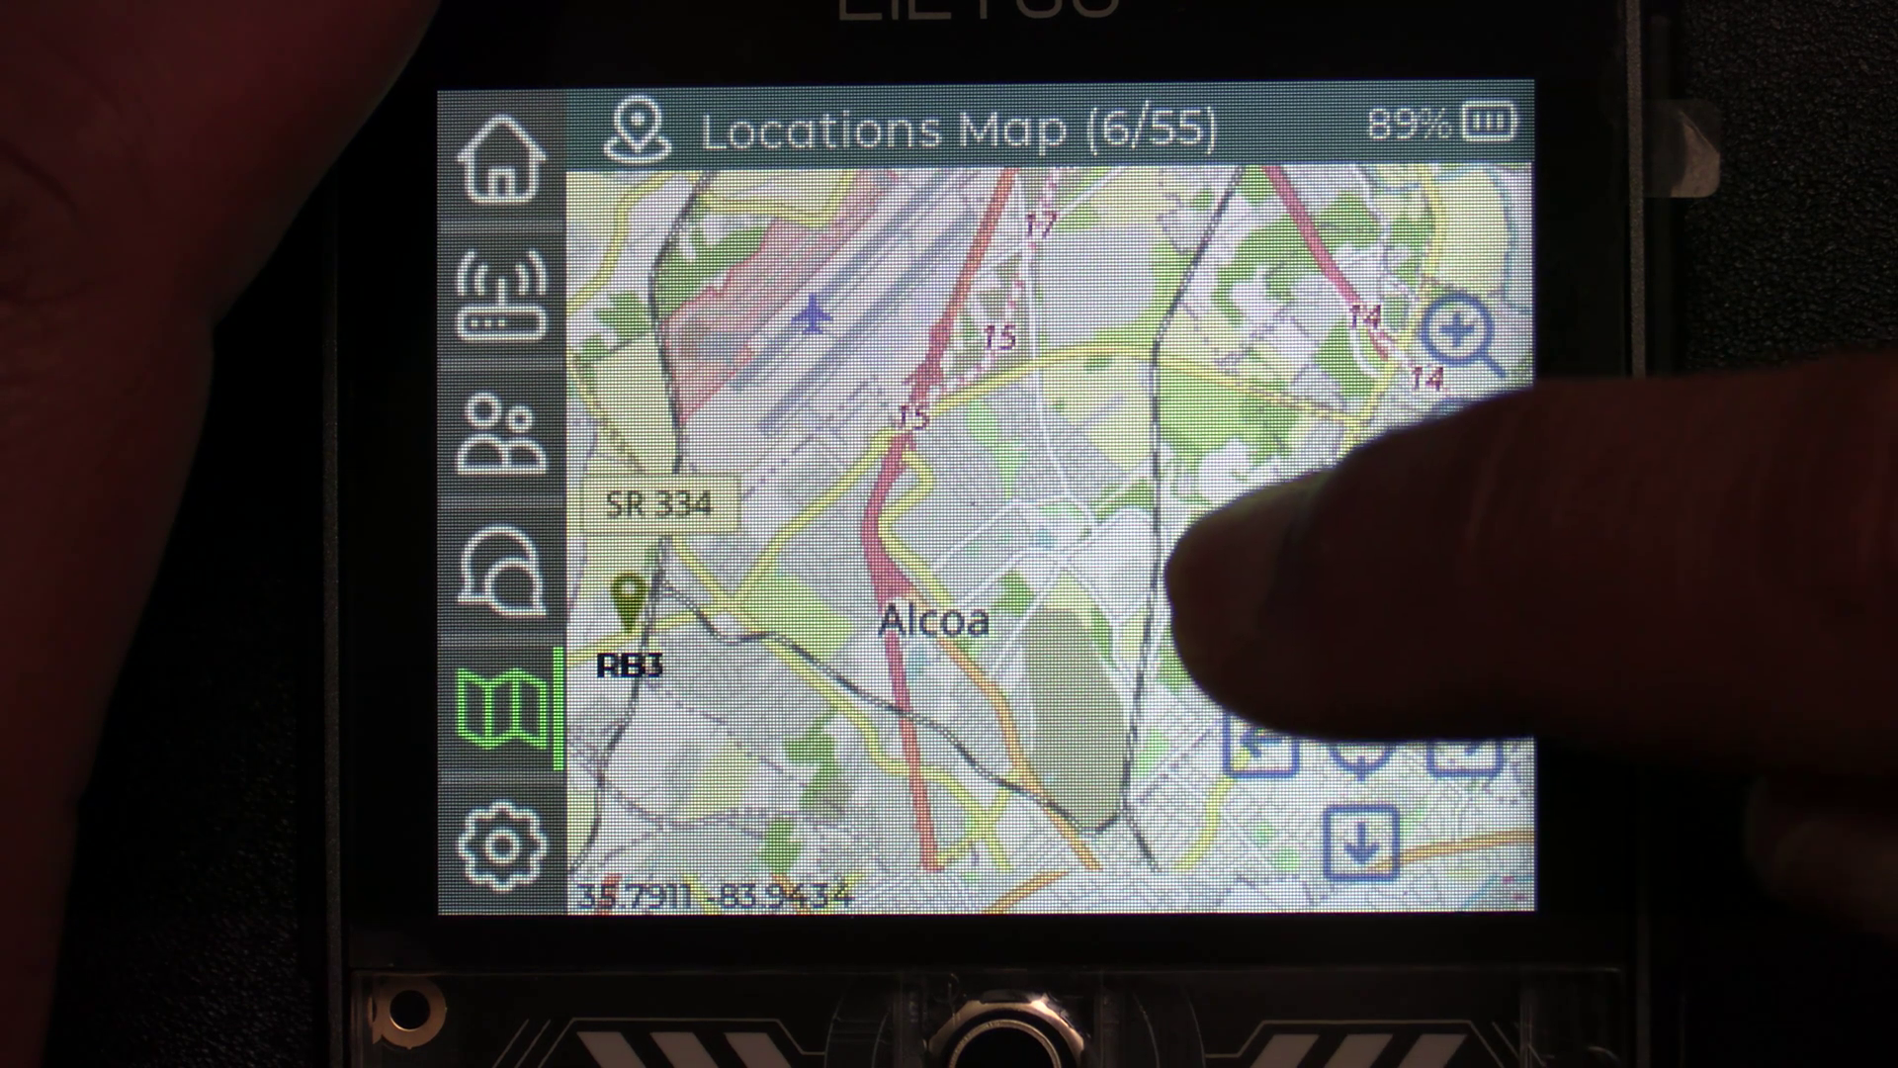
Pan west to WKCK, zoom in on Red Hill, pan east past it and zoom back out.
click(1257, 749)
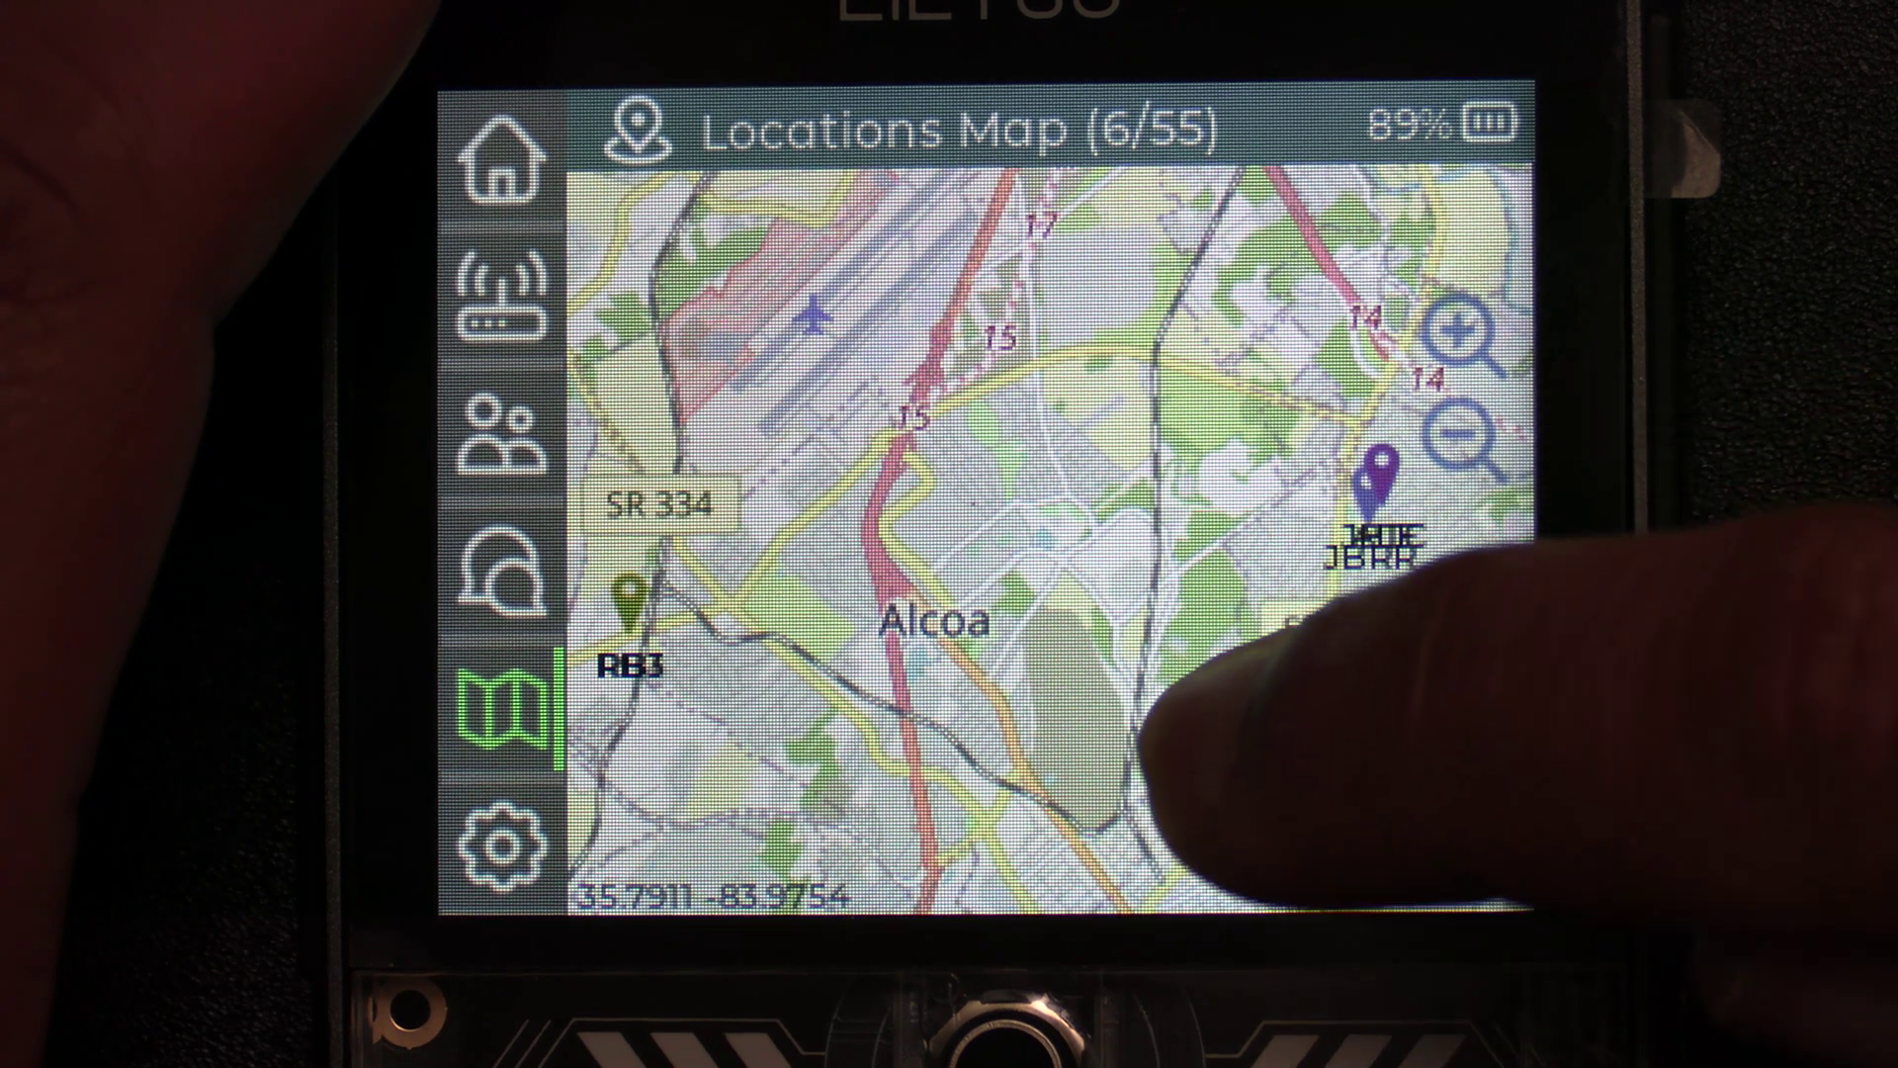
click(1257, 749)
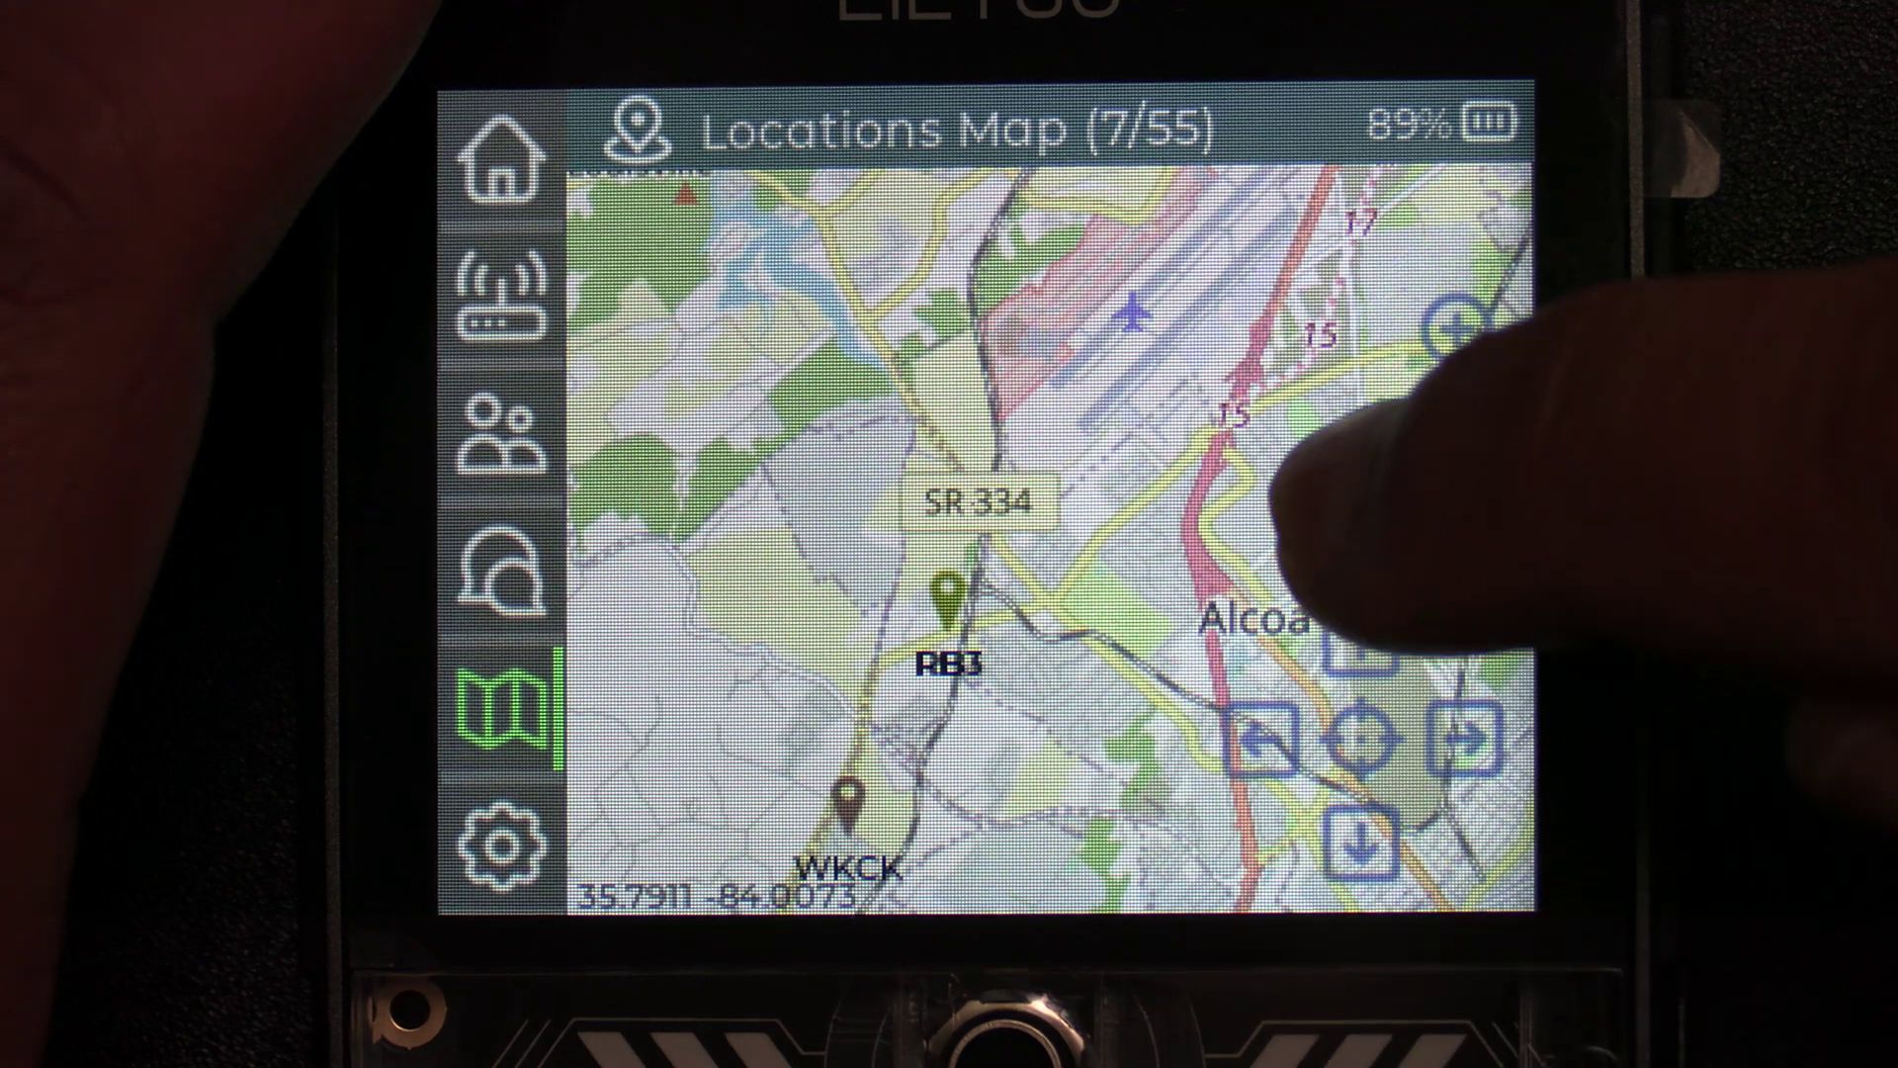
click(1360, 627)
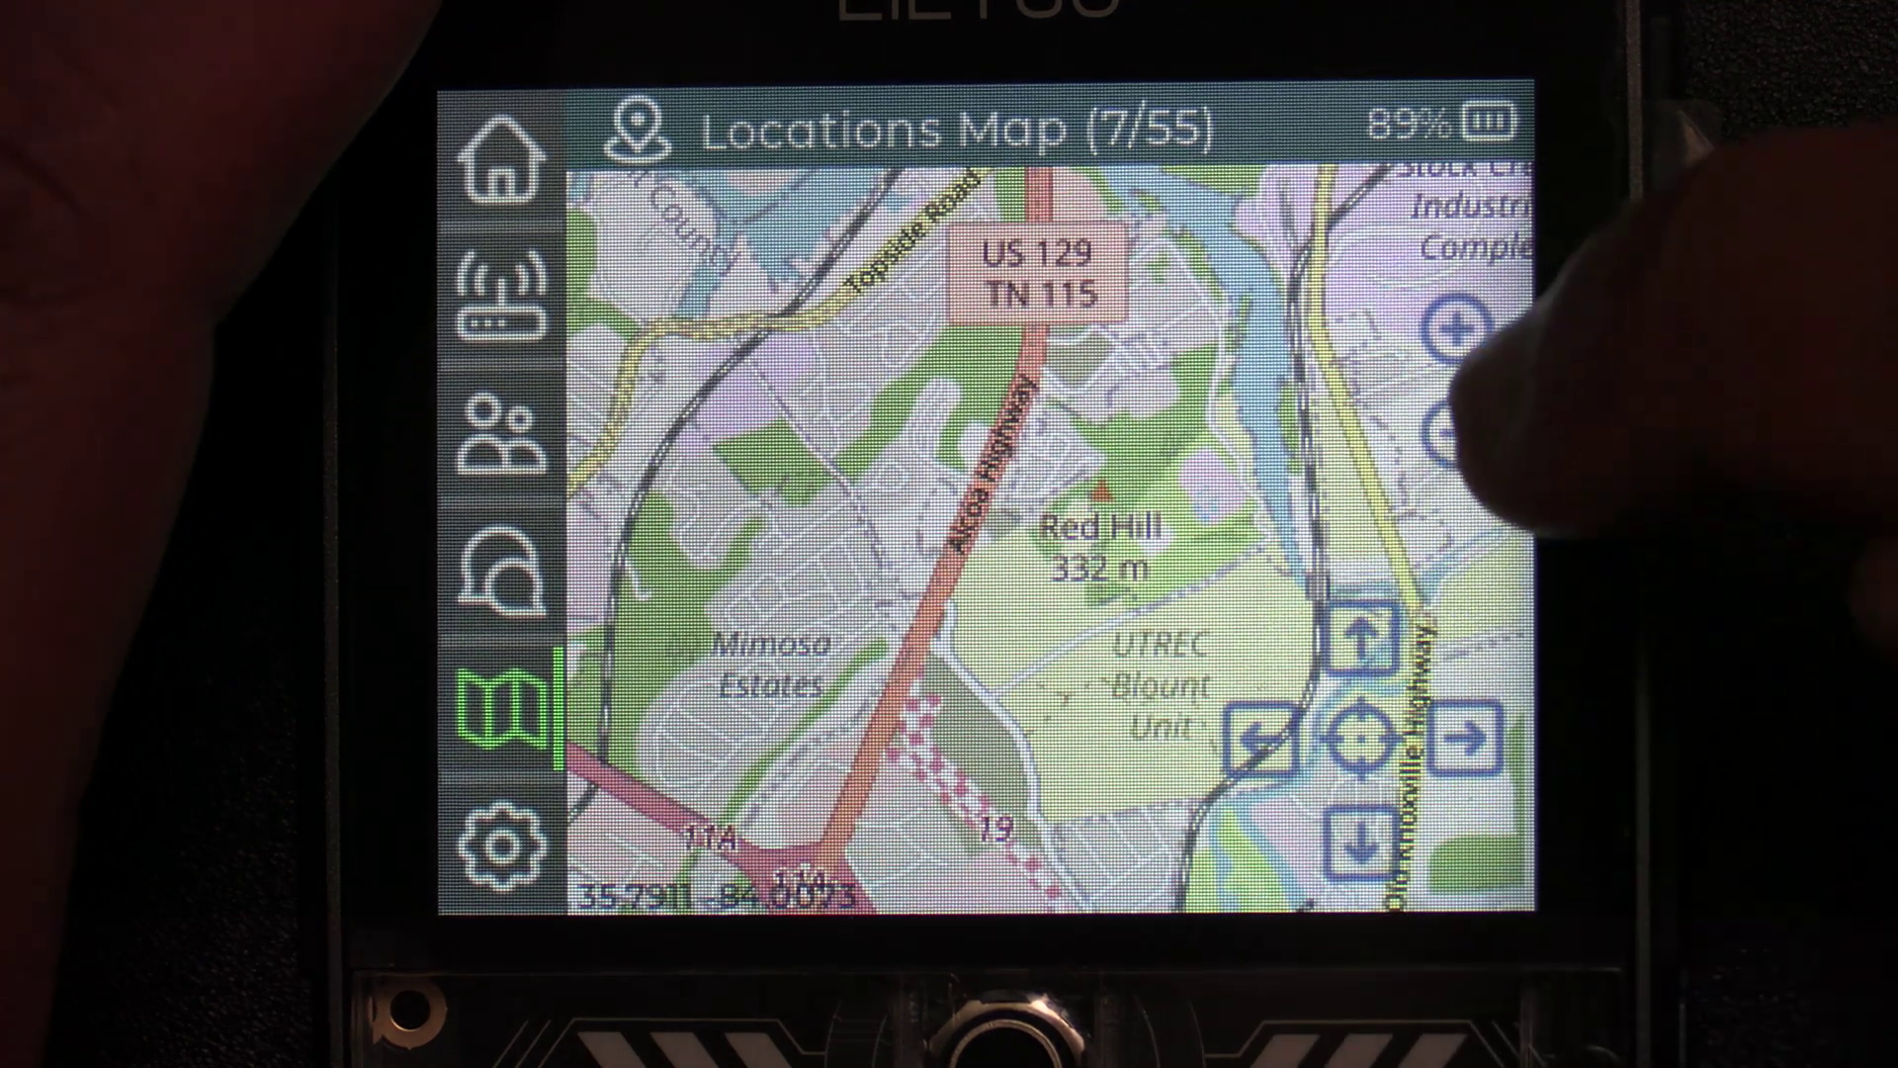
click(1359, 741)
click(1464, 738)
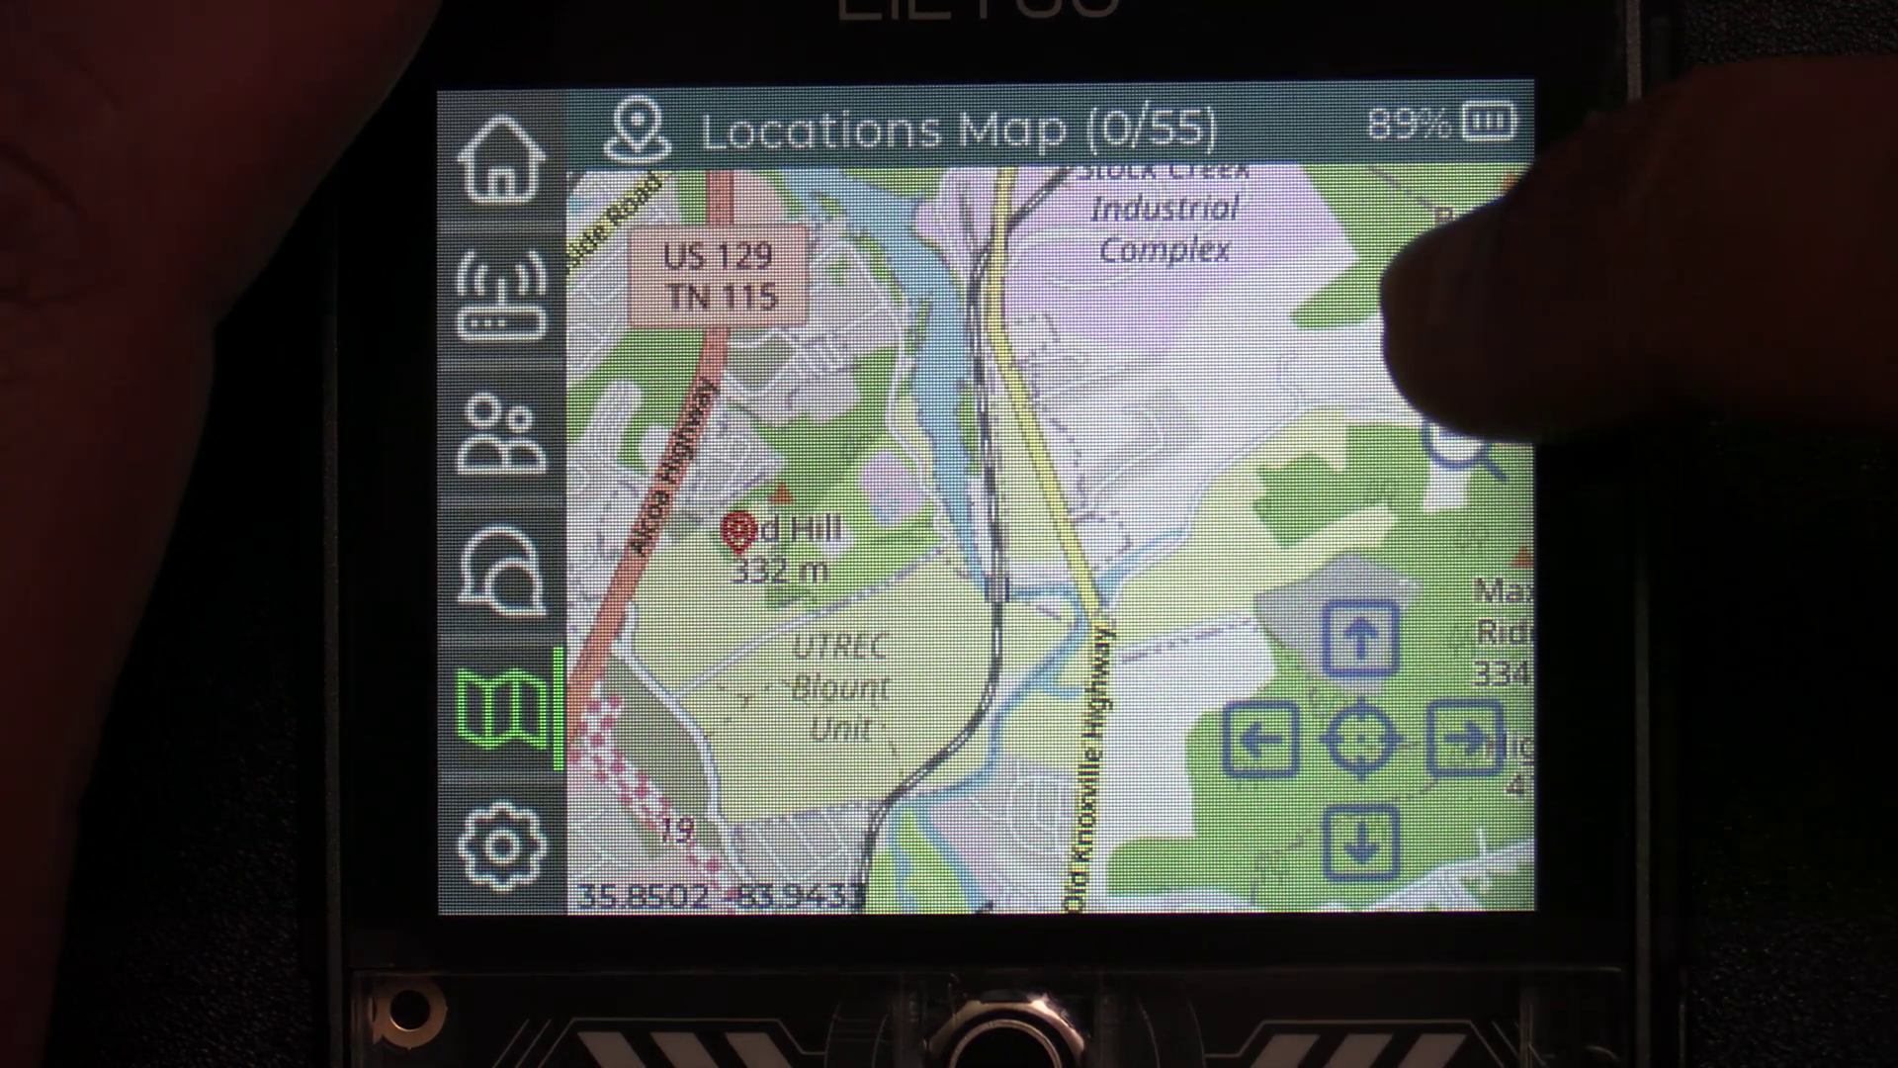
click(1460, 433)
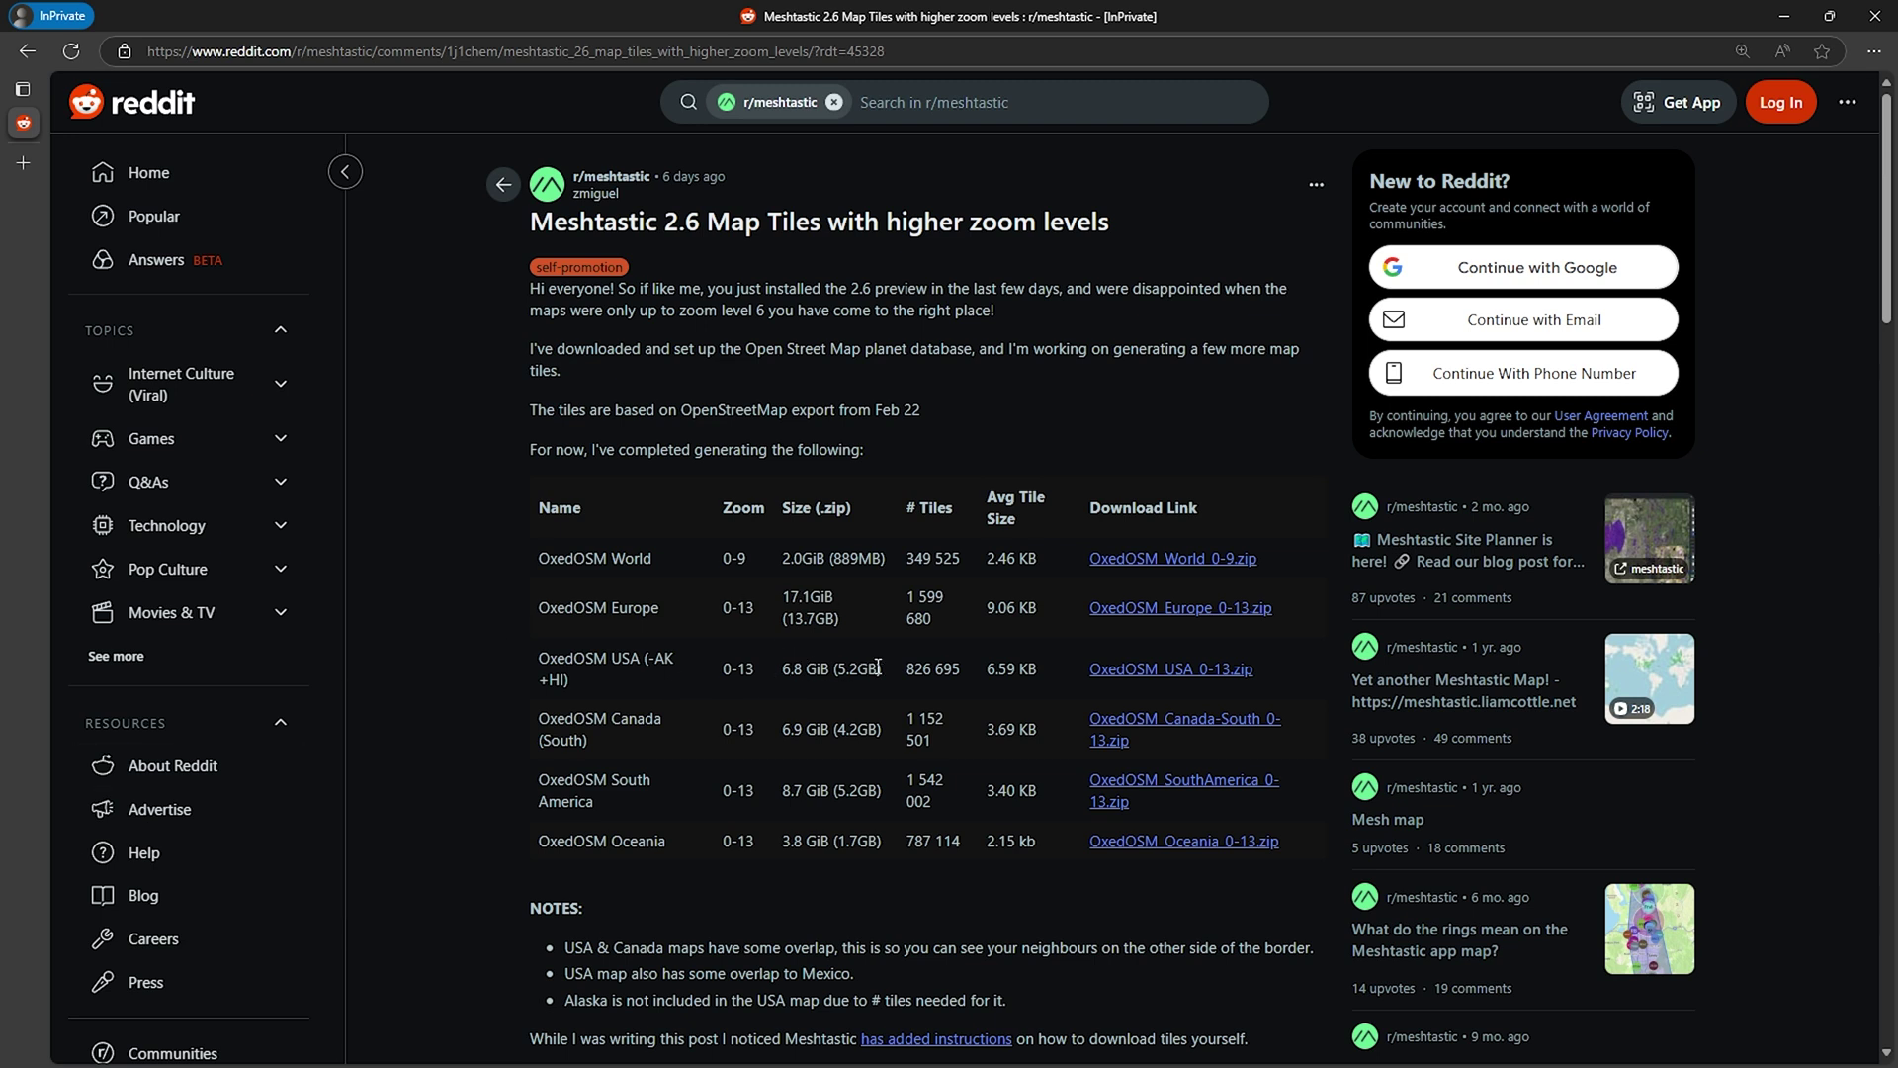
Check the download sizes of the USA and Canada tile packs in the Reddit post.
drag(882, 669, 783, 670)
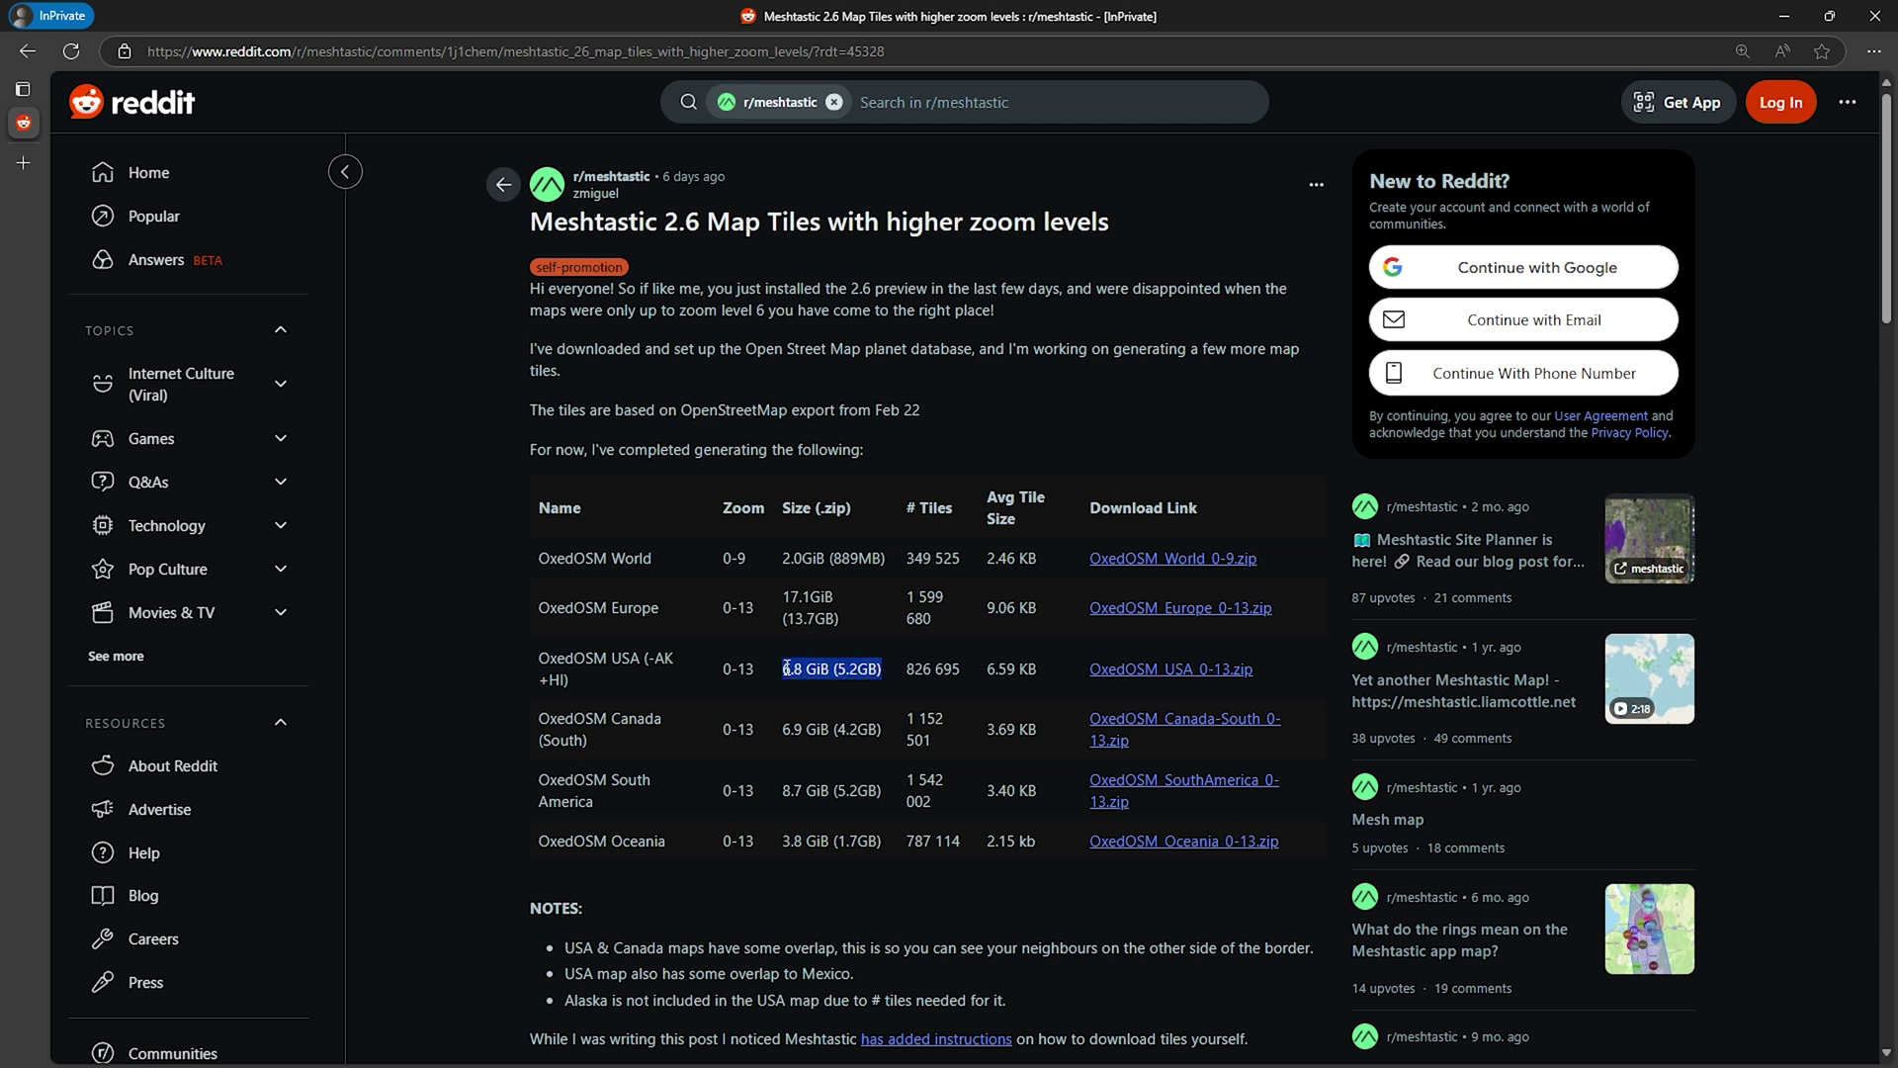
drag(883, 729, 788, 735)
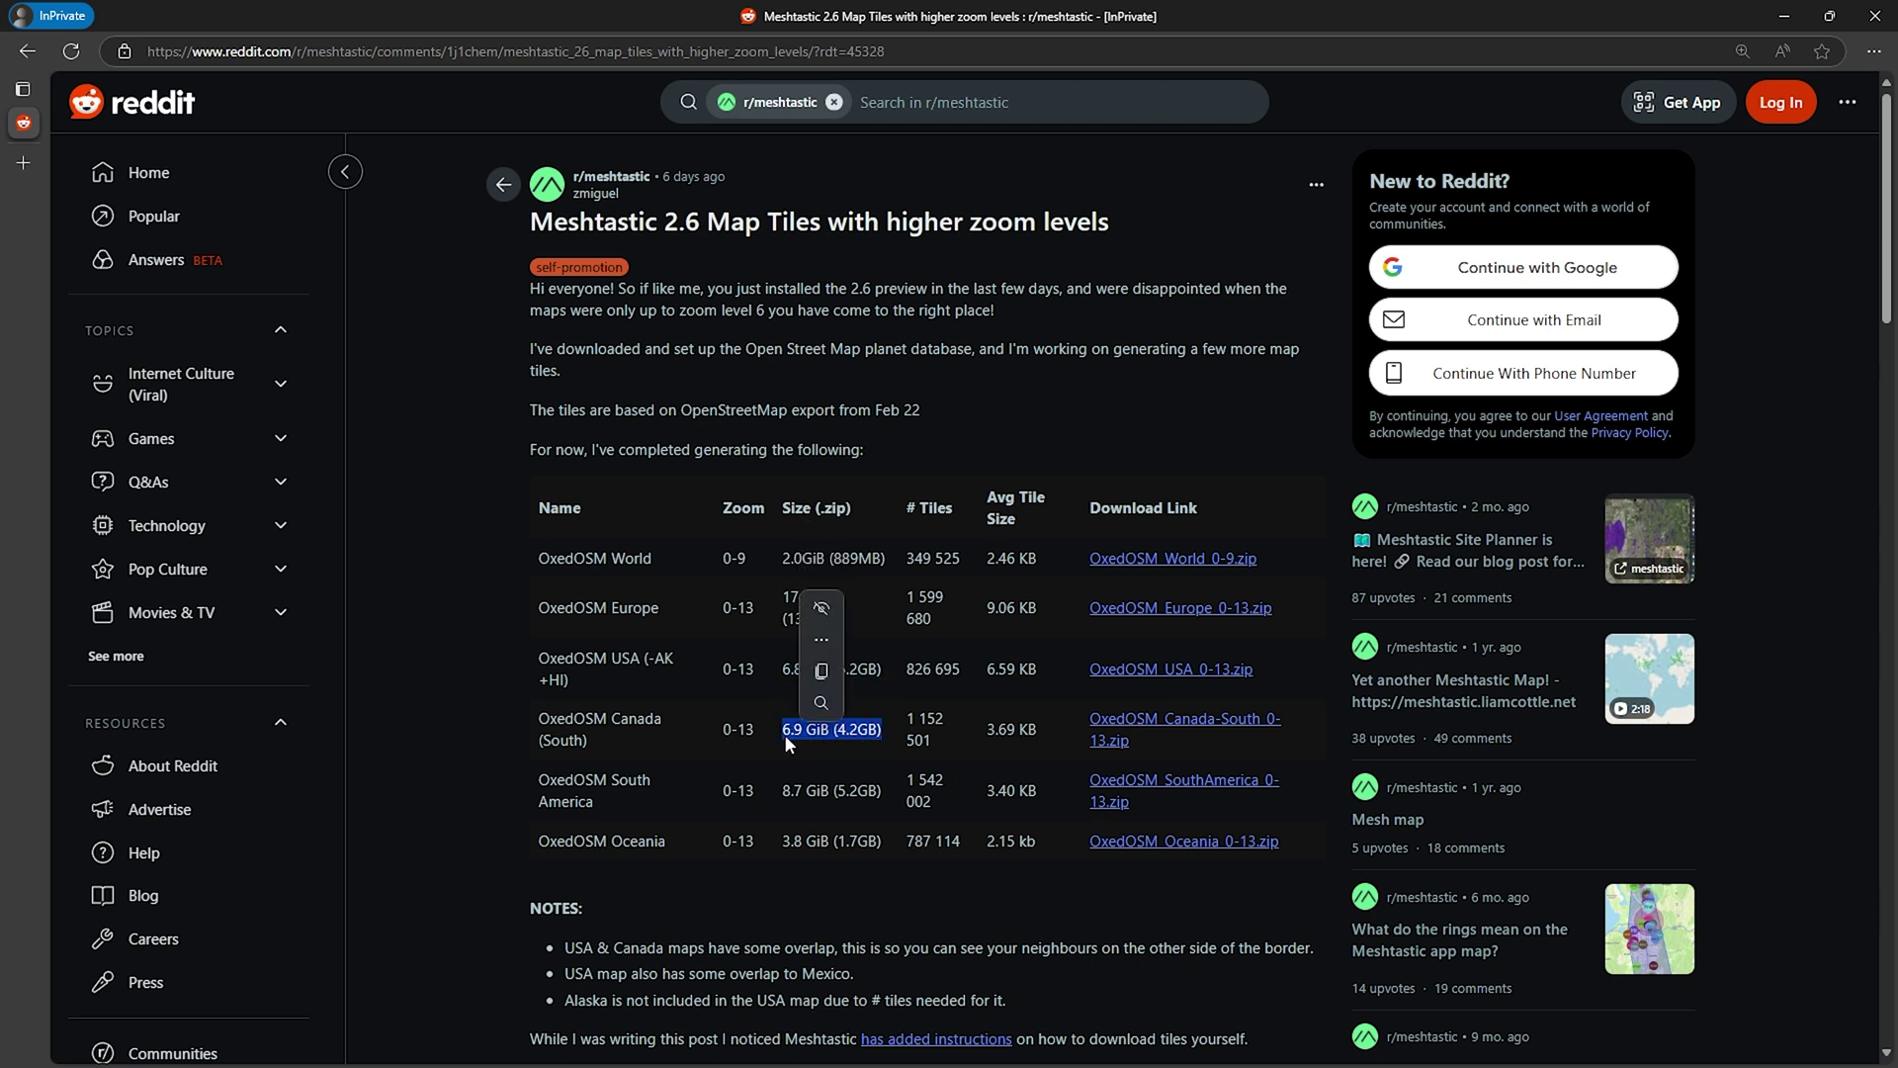
click(867, 730)
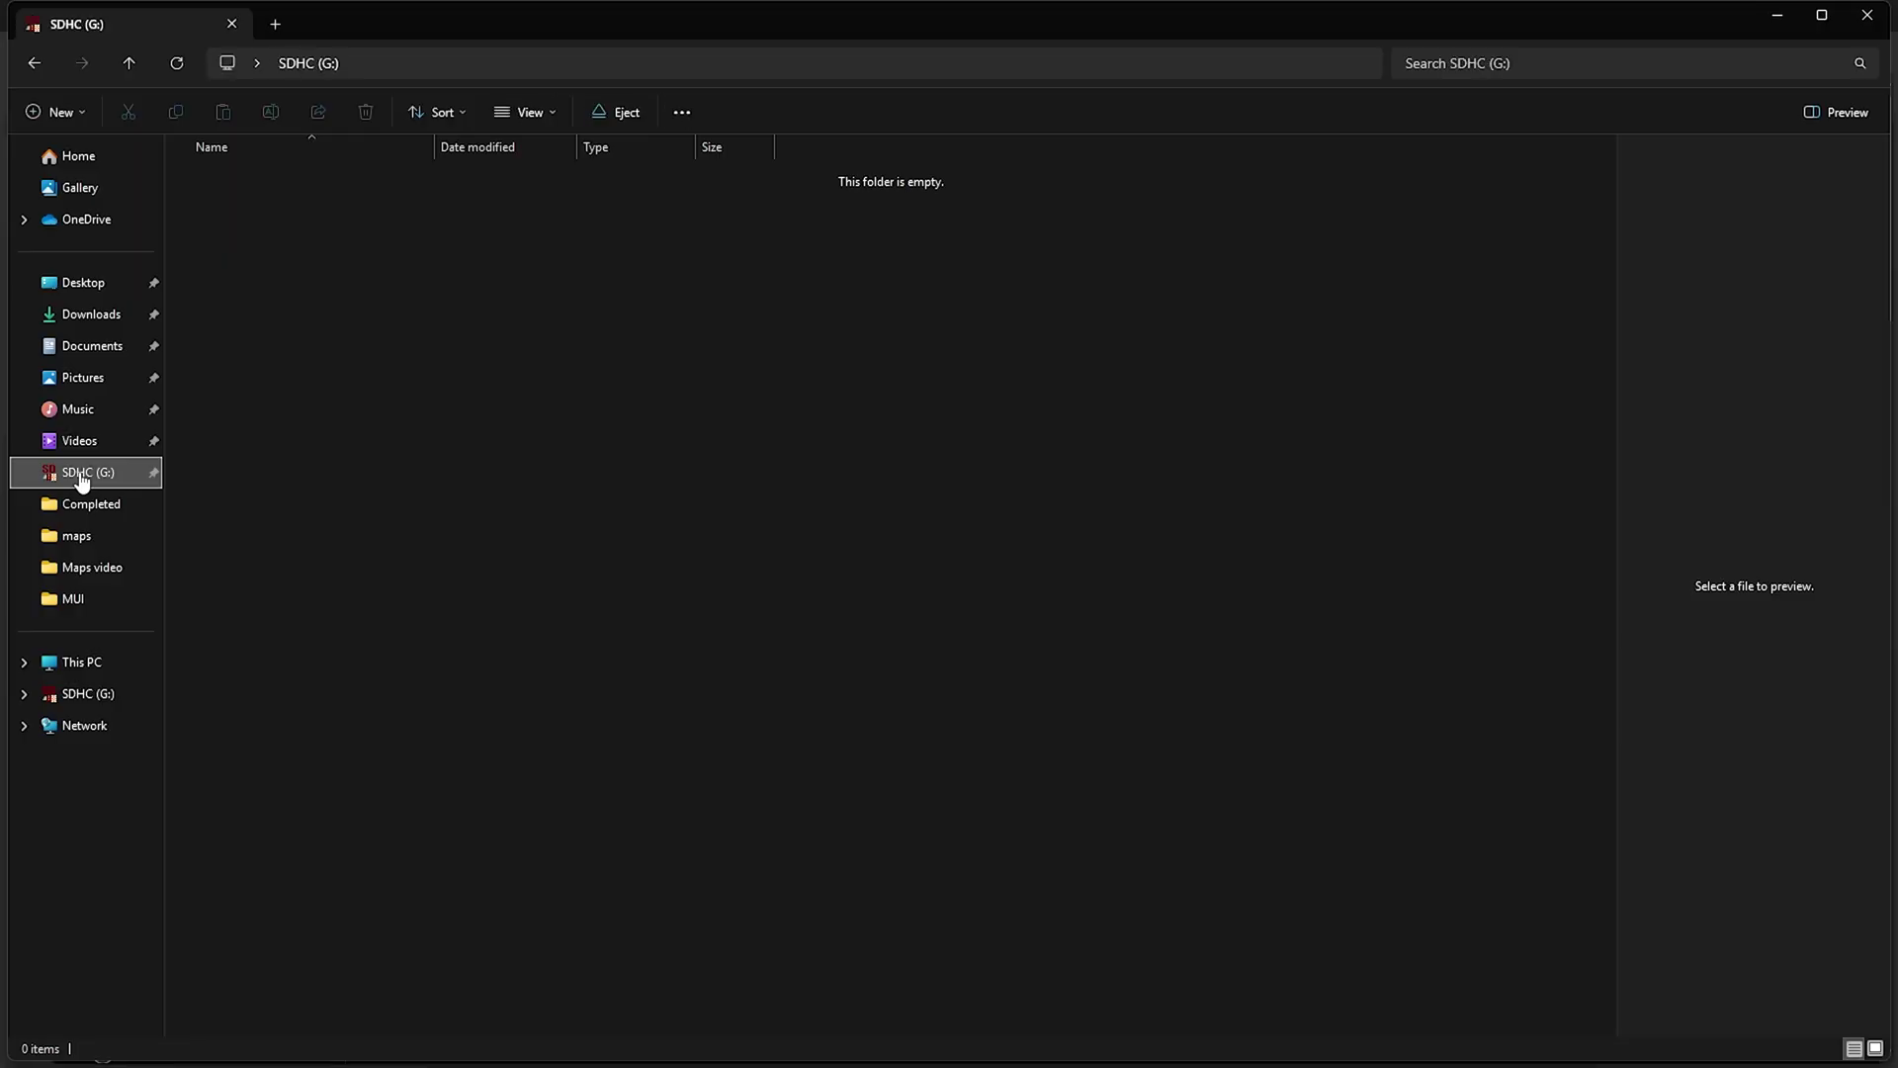
Create a 'maps' folder on SDHC (G:) and open the downloaded OxedOSM_USA_0-13.zip.
right_click(495, 449)
click(828, 605)
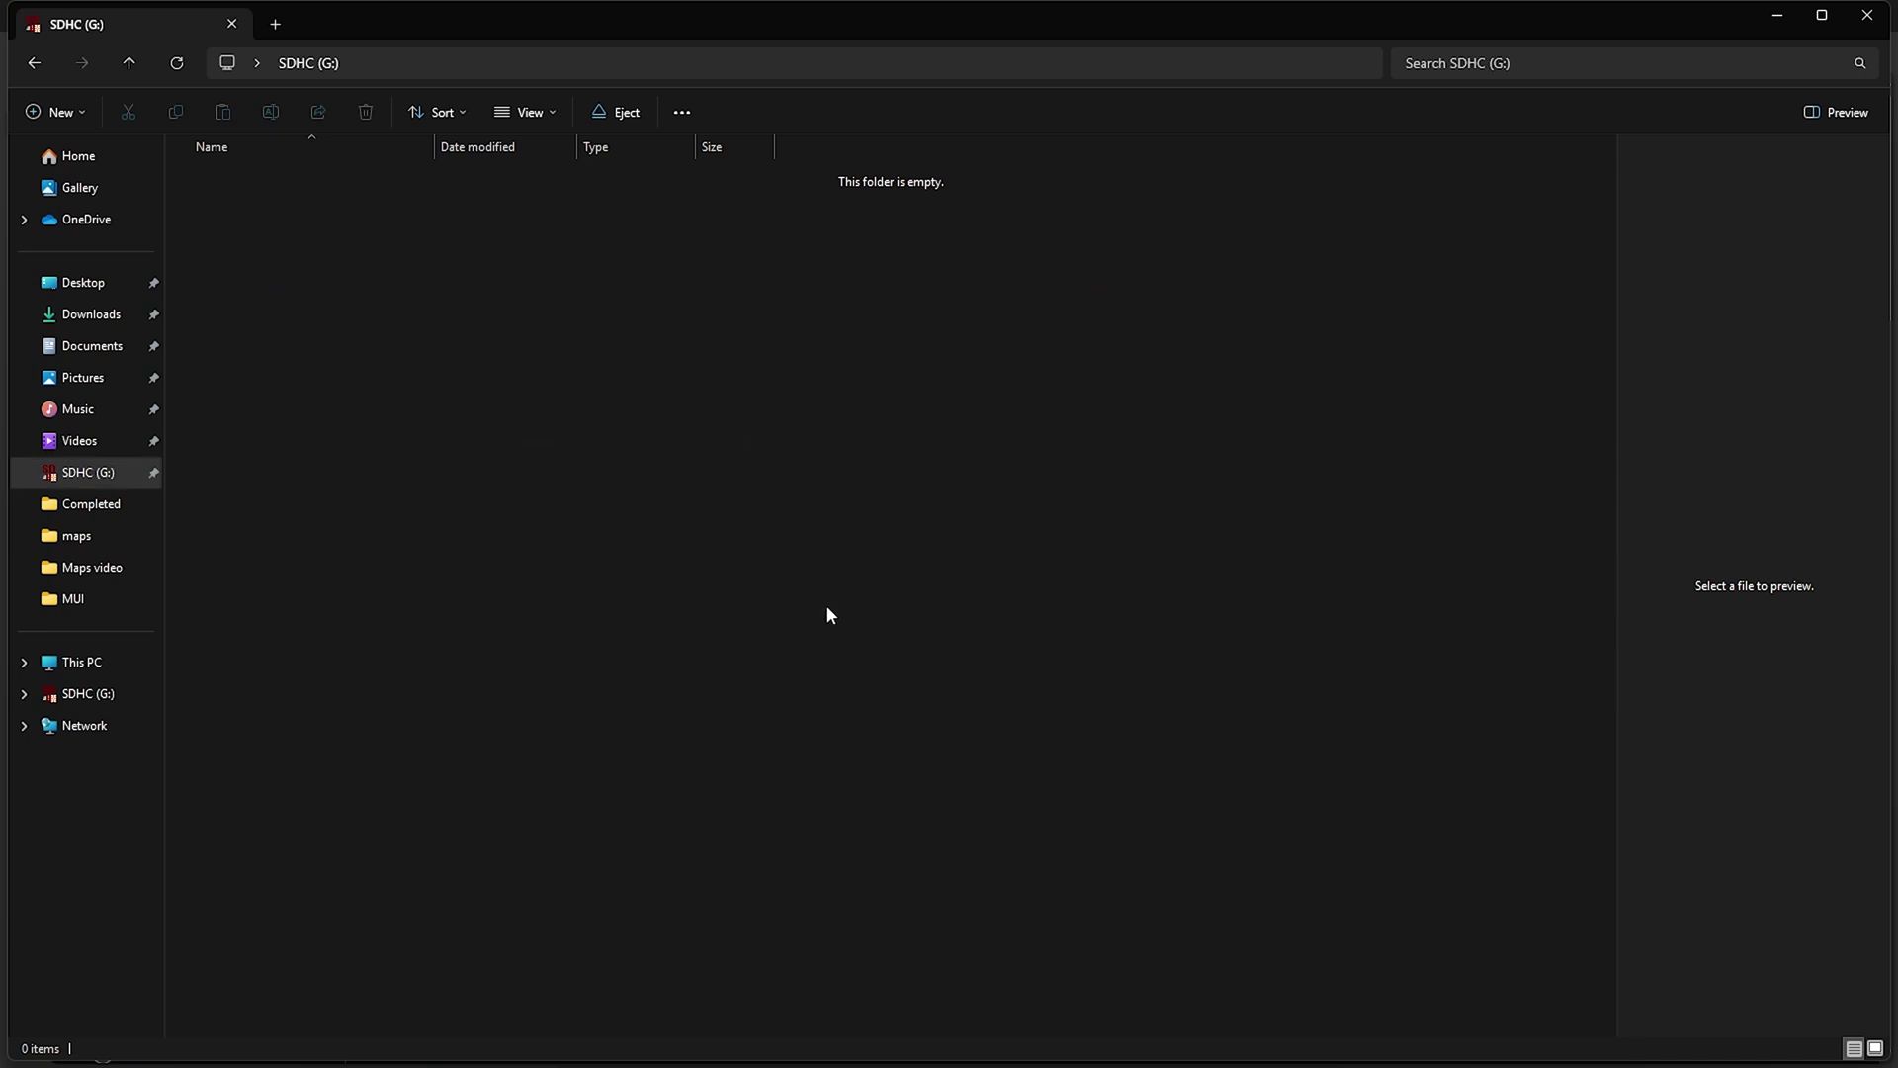
text(maps)
key(Return)
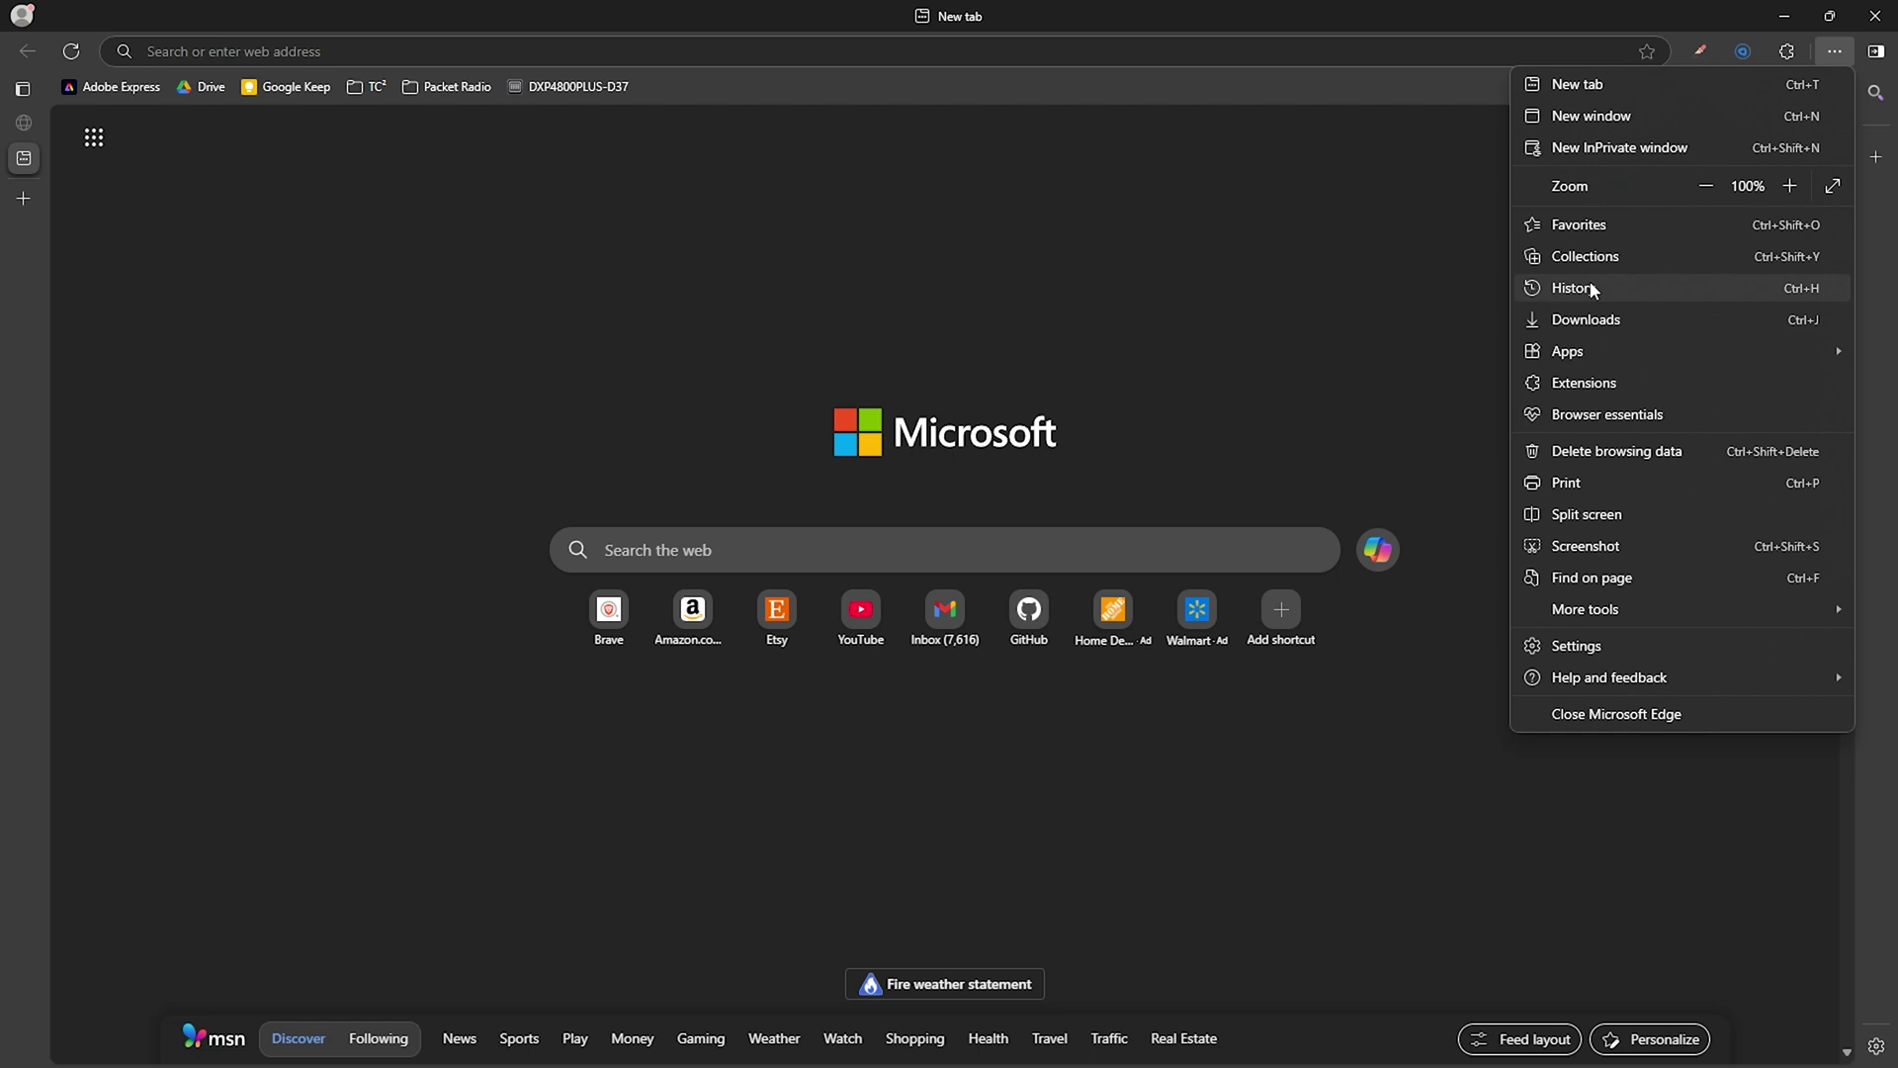
click(1586, 315)
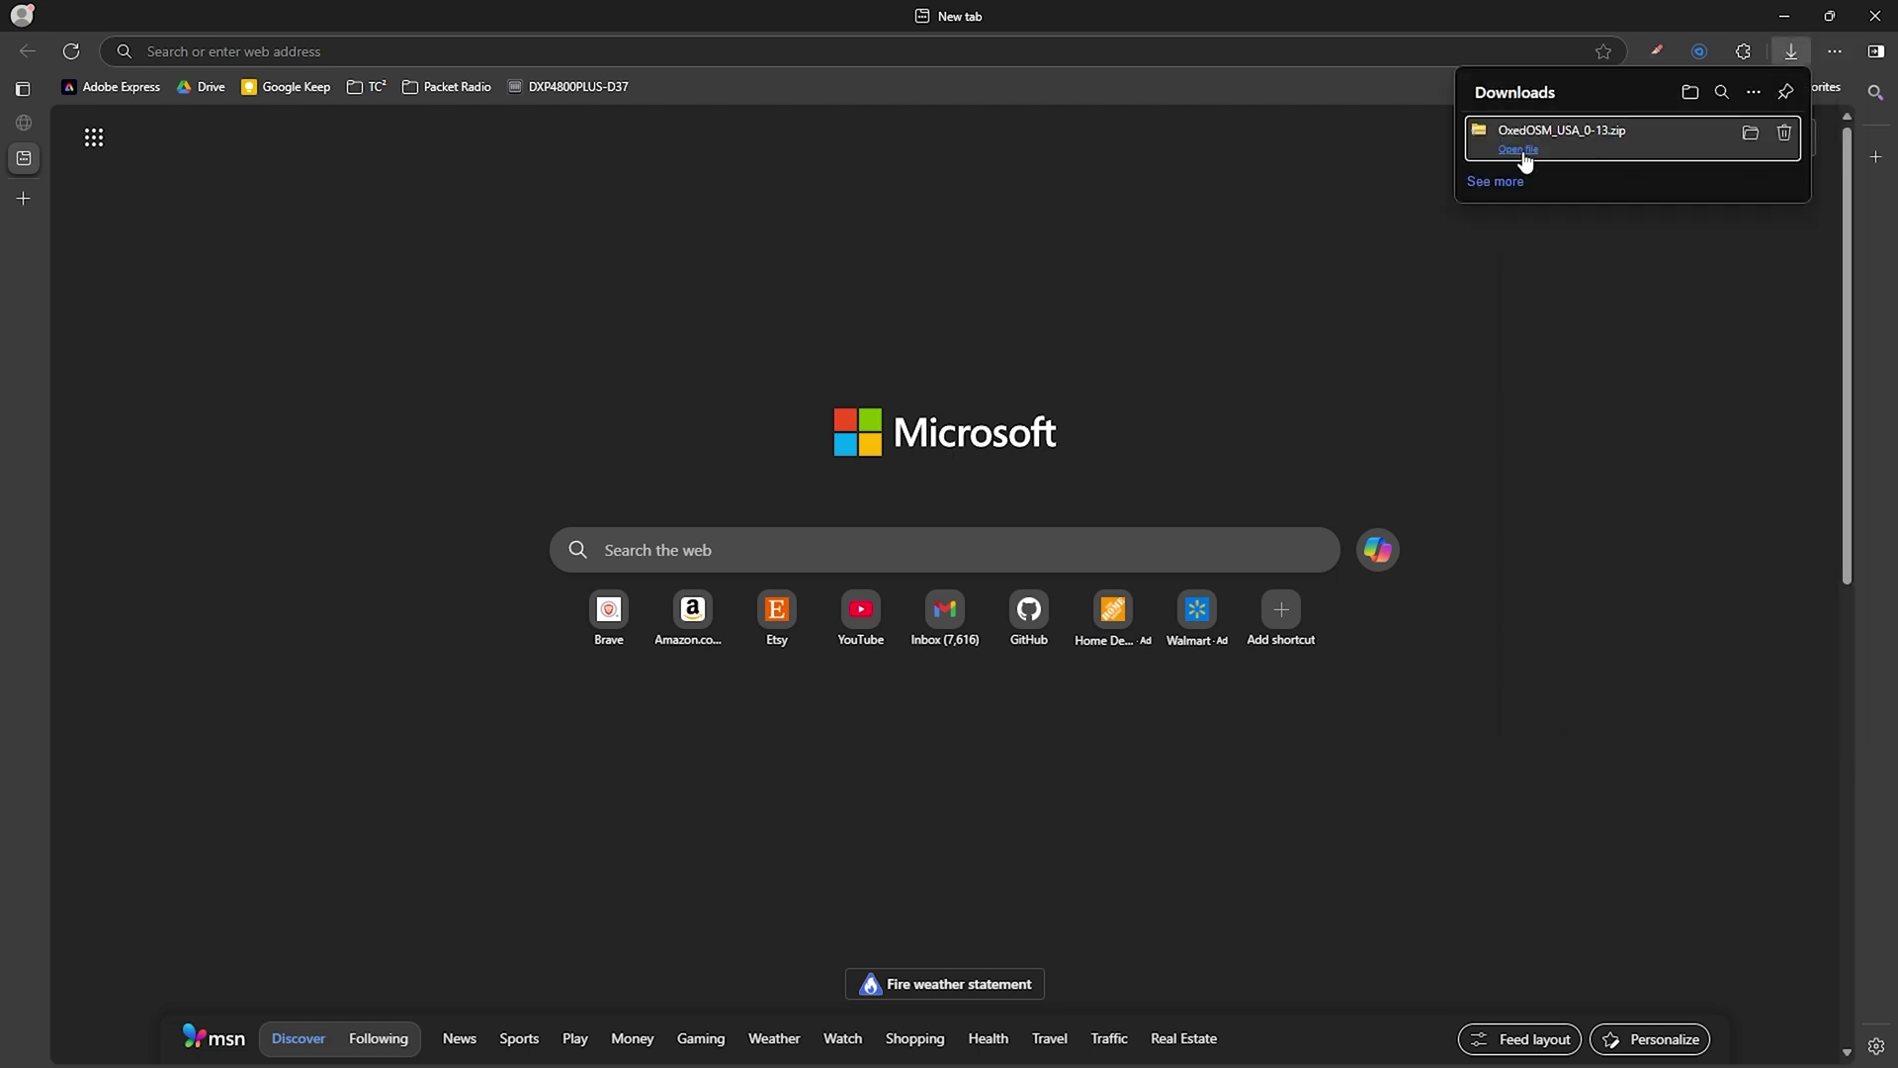
click(1519, 150)
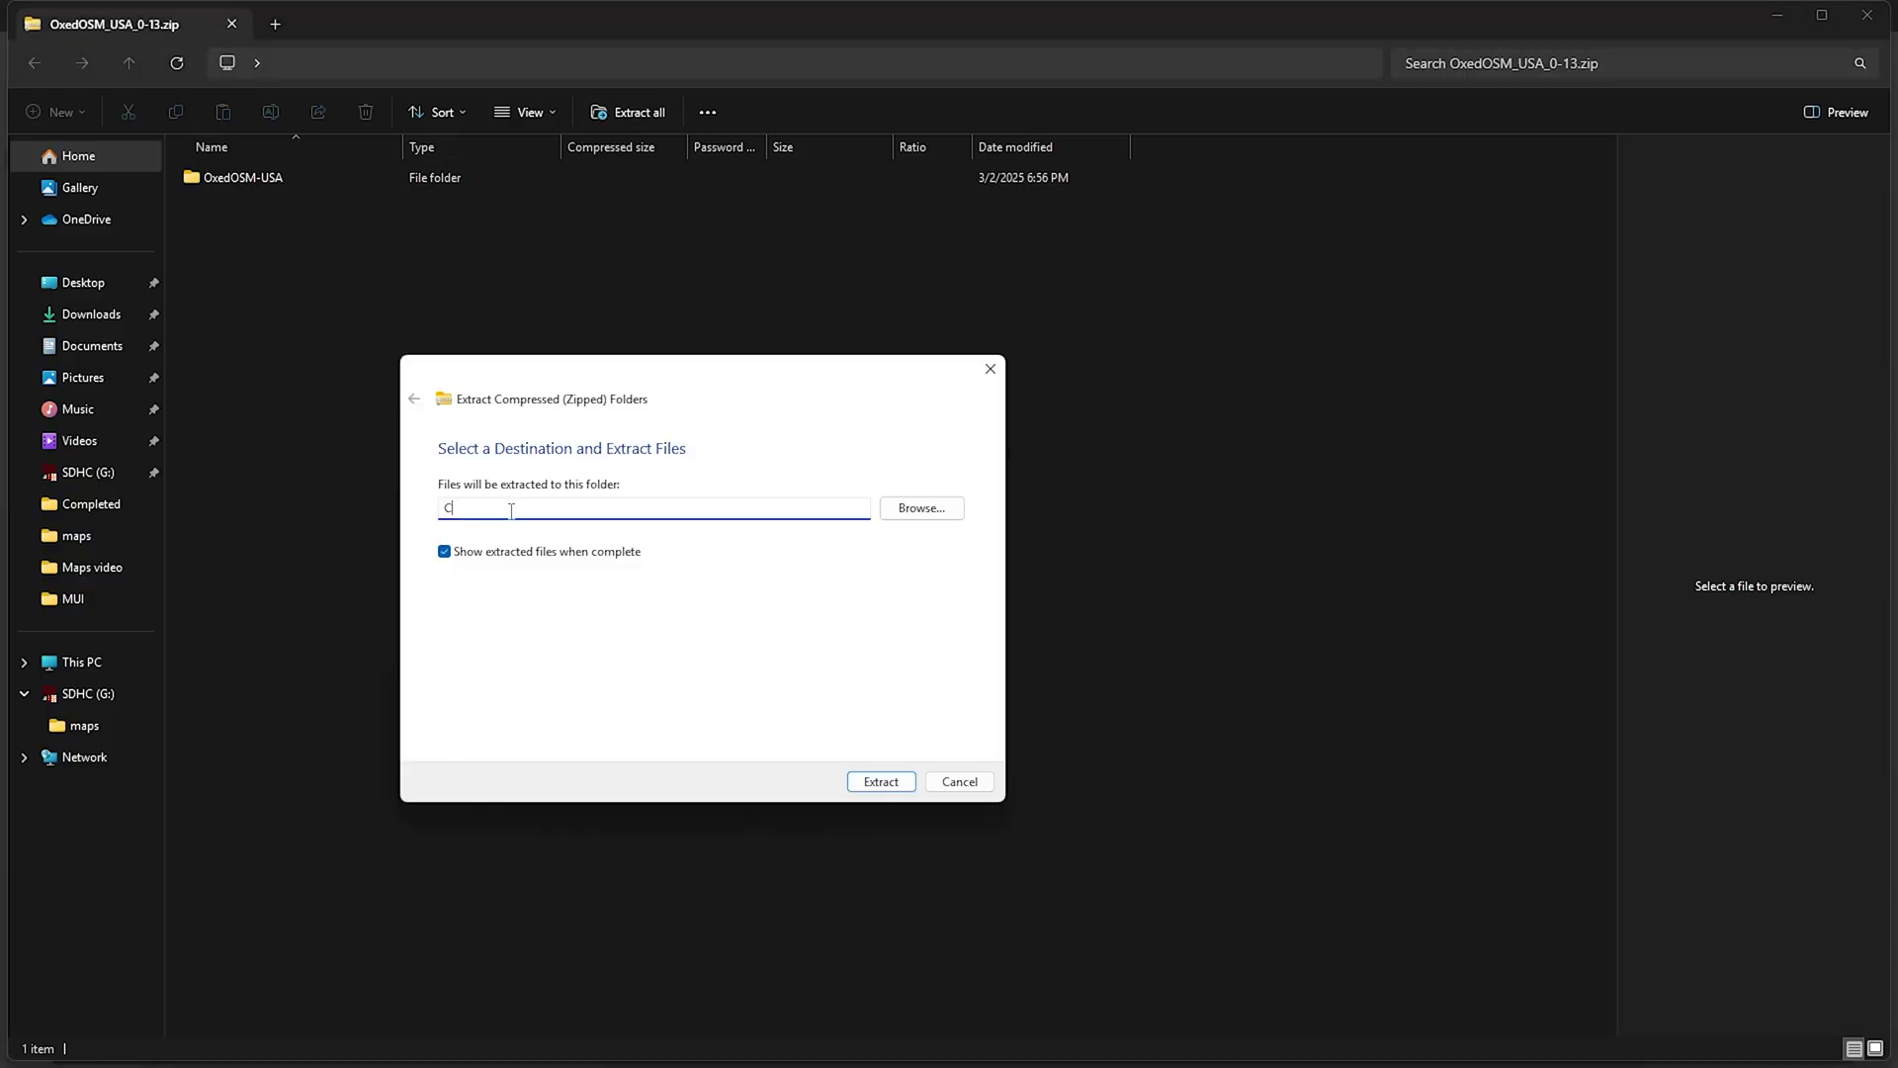
Extract the zip into the maps folder on SDHC (G:).
click(910, 508)
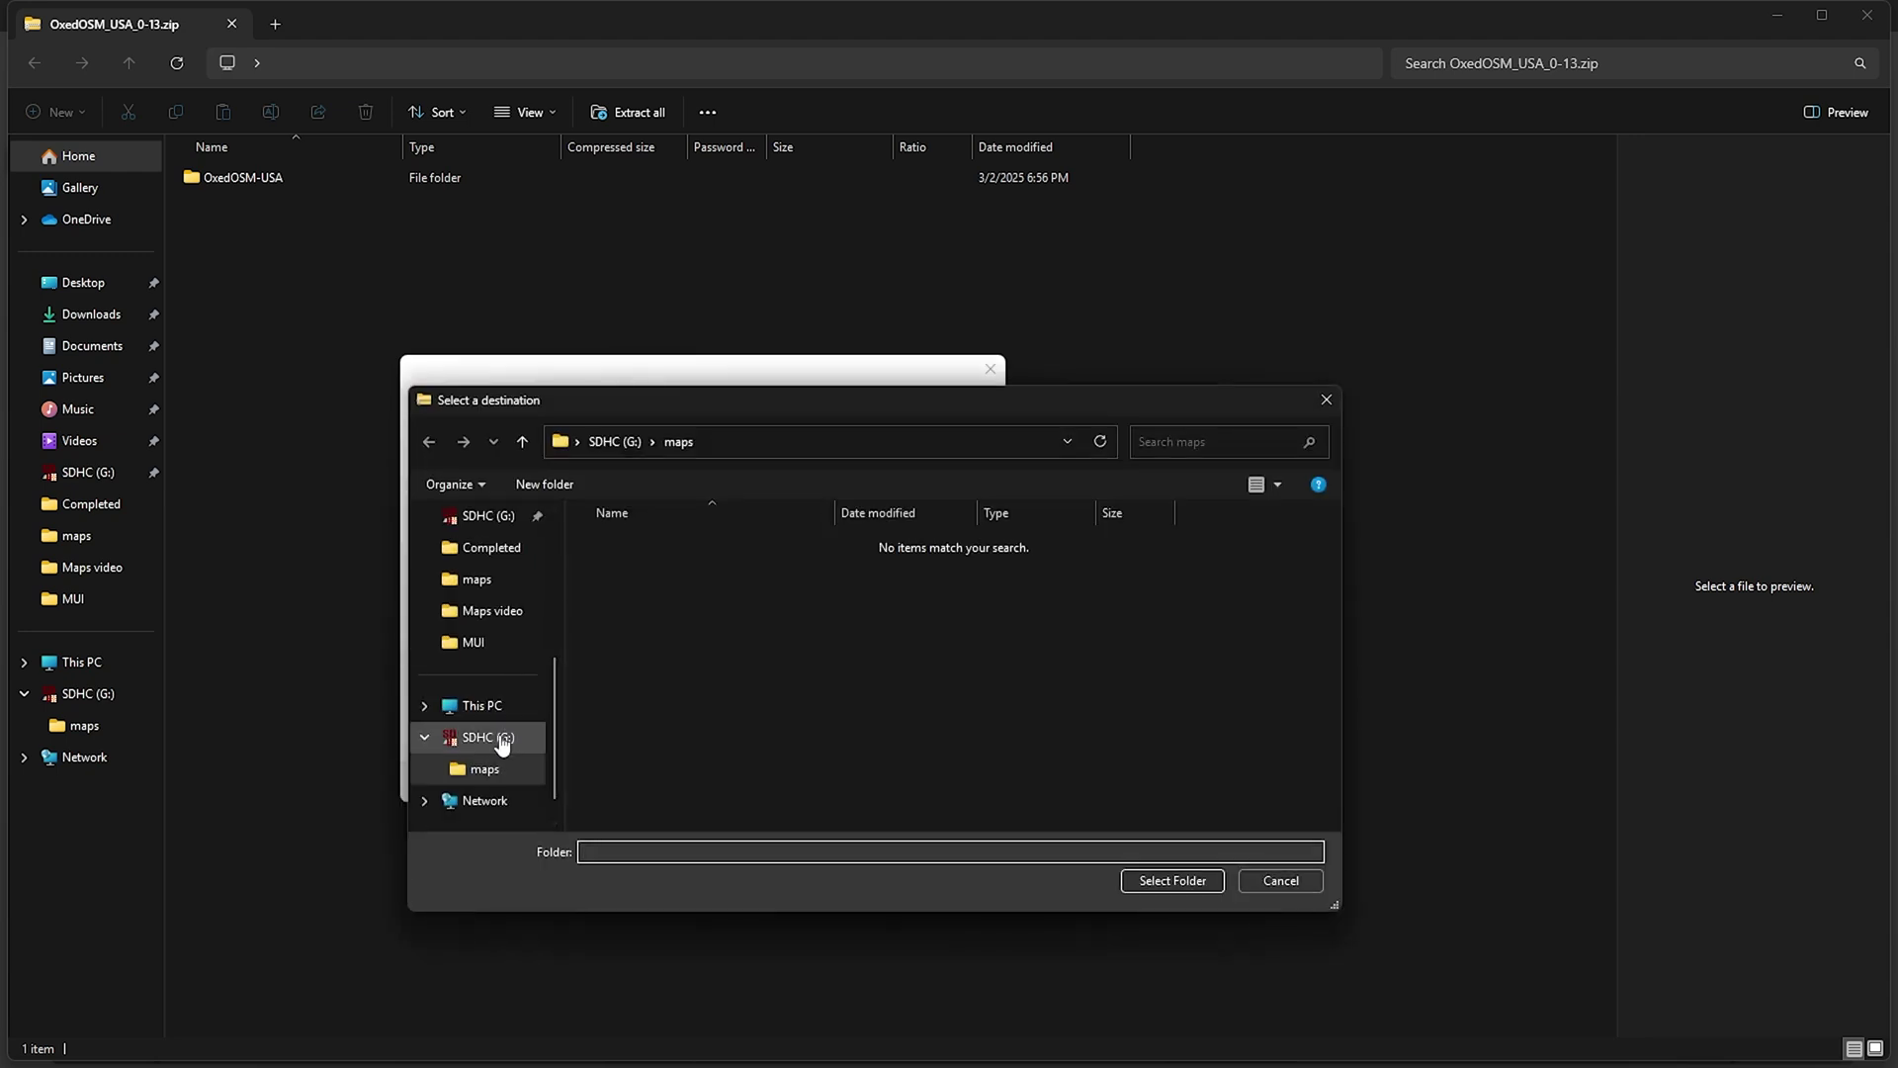
click(460, 743)
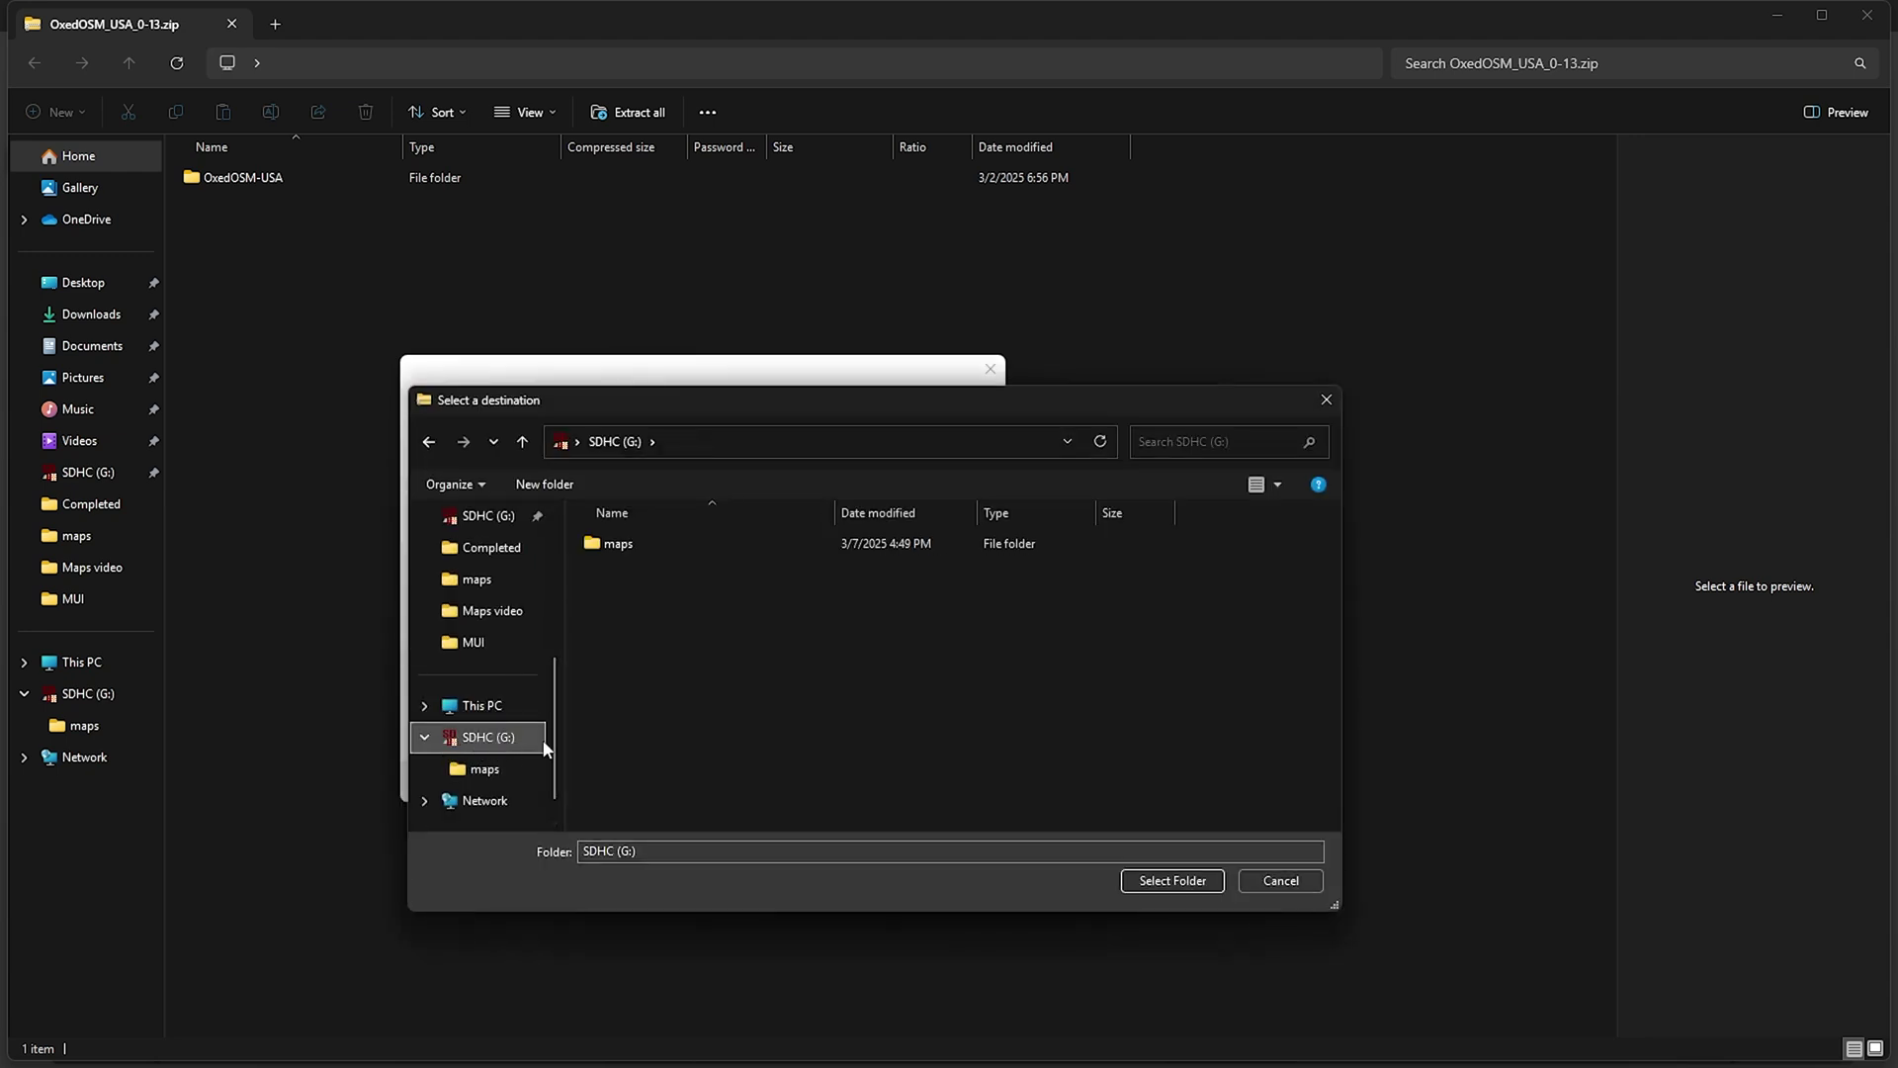
double_click(610, 546)
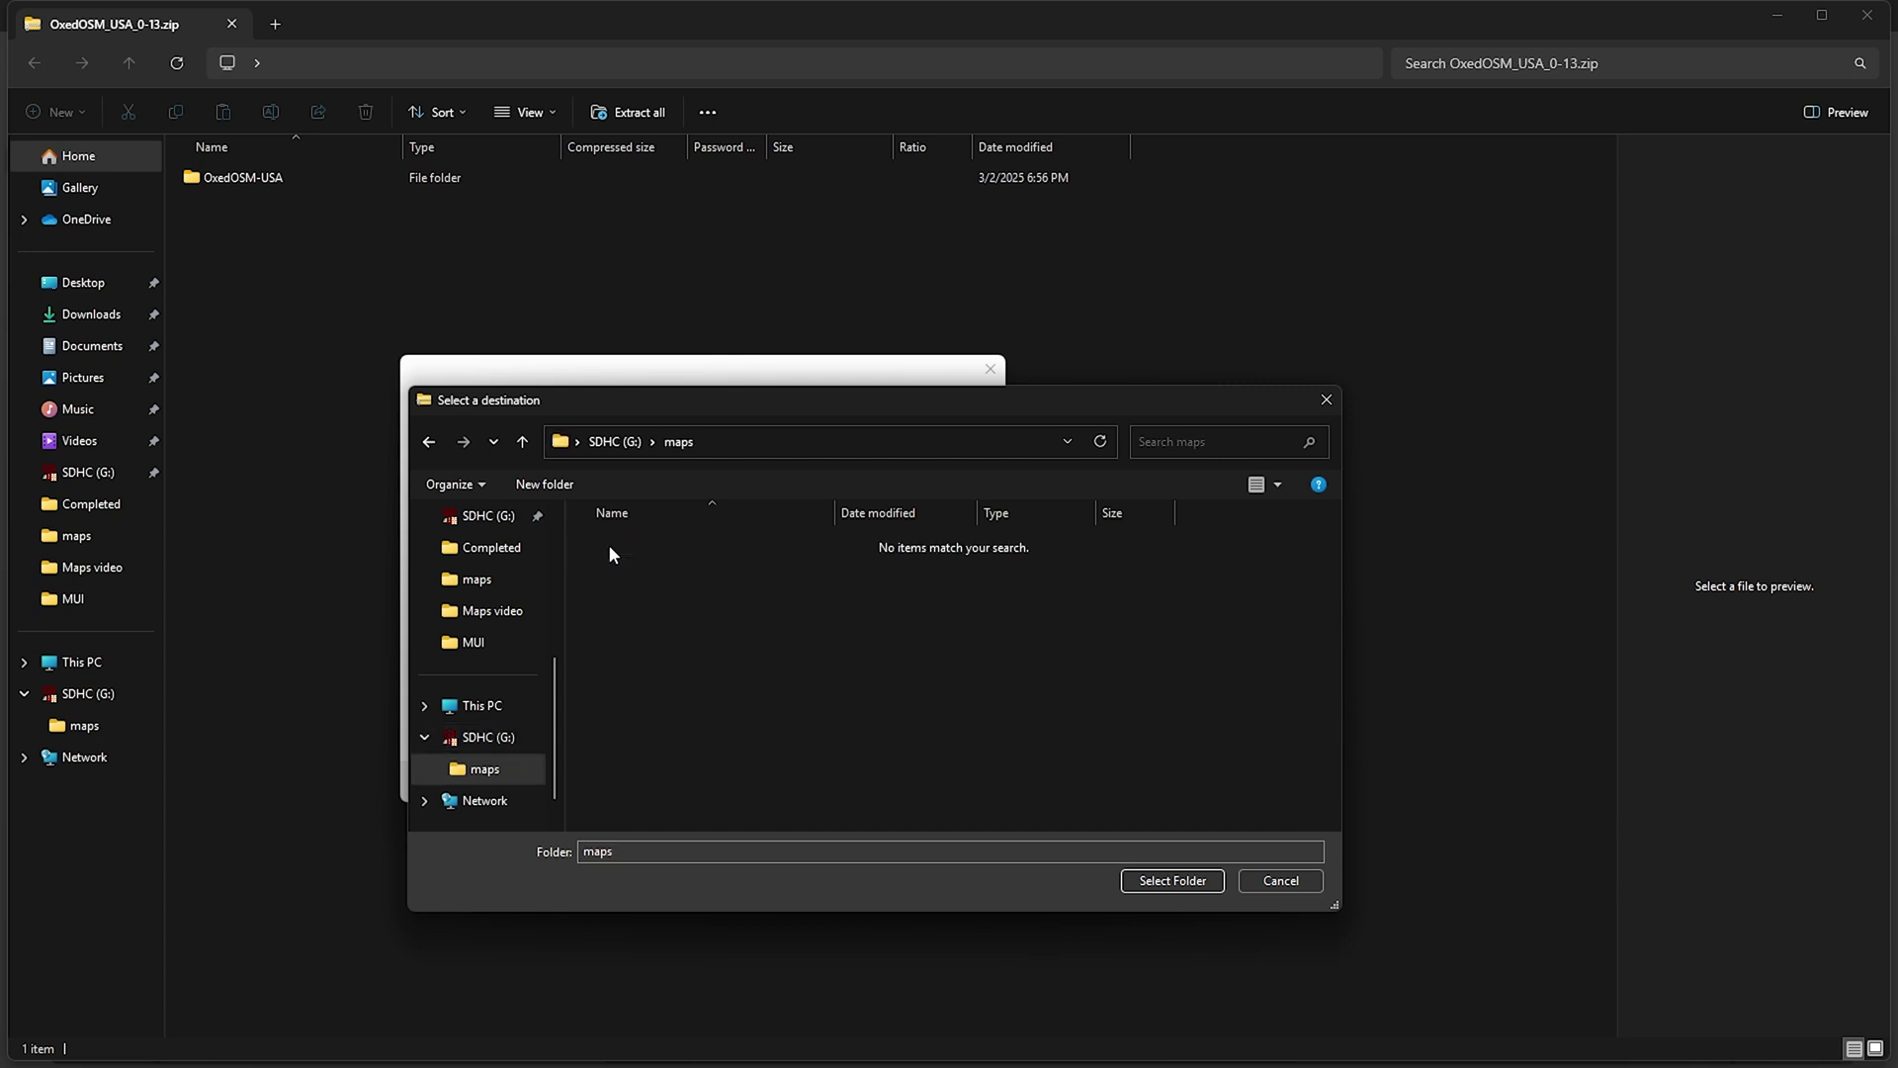
click(1161, 882)
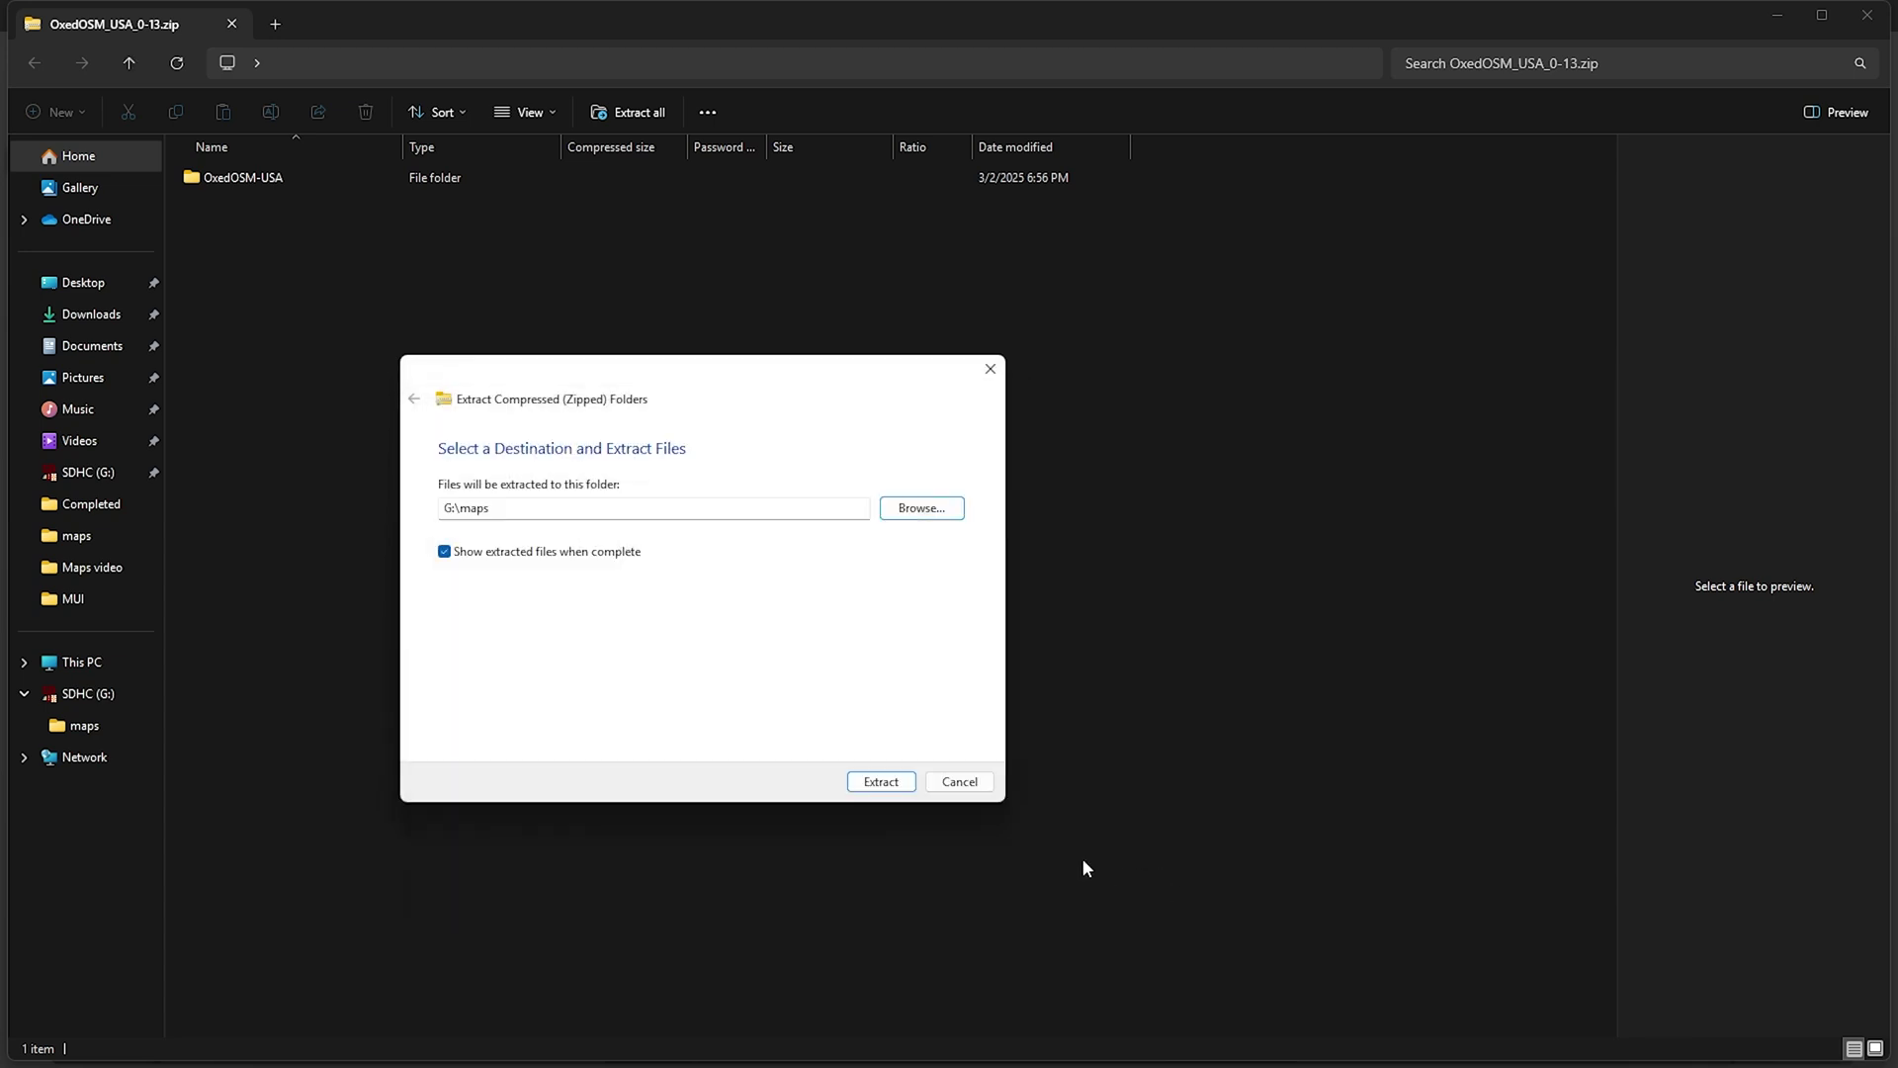
click(893, 792)
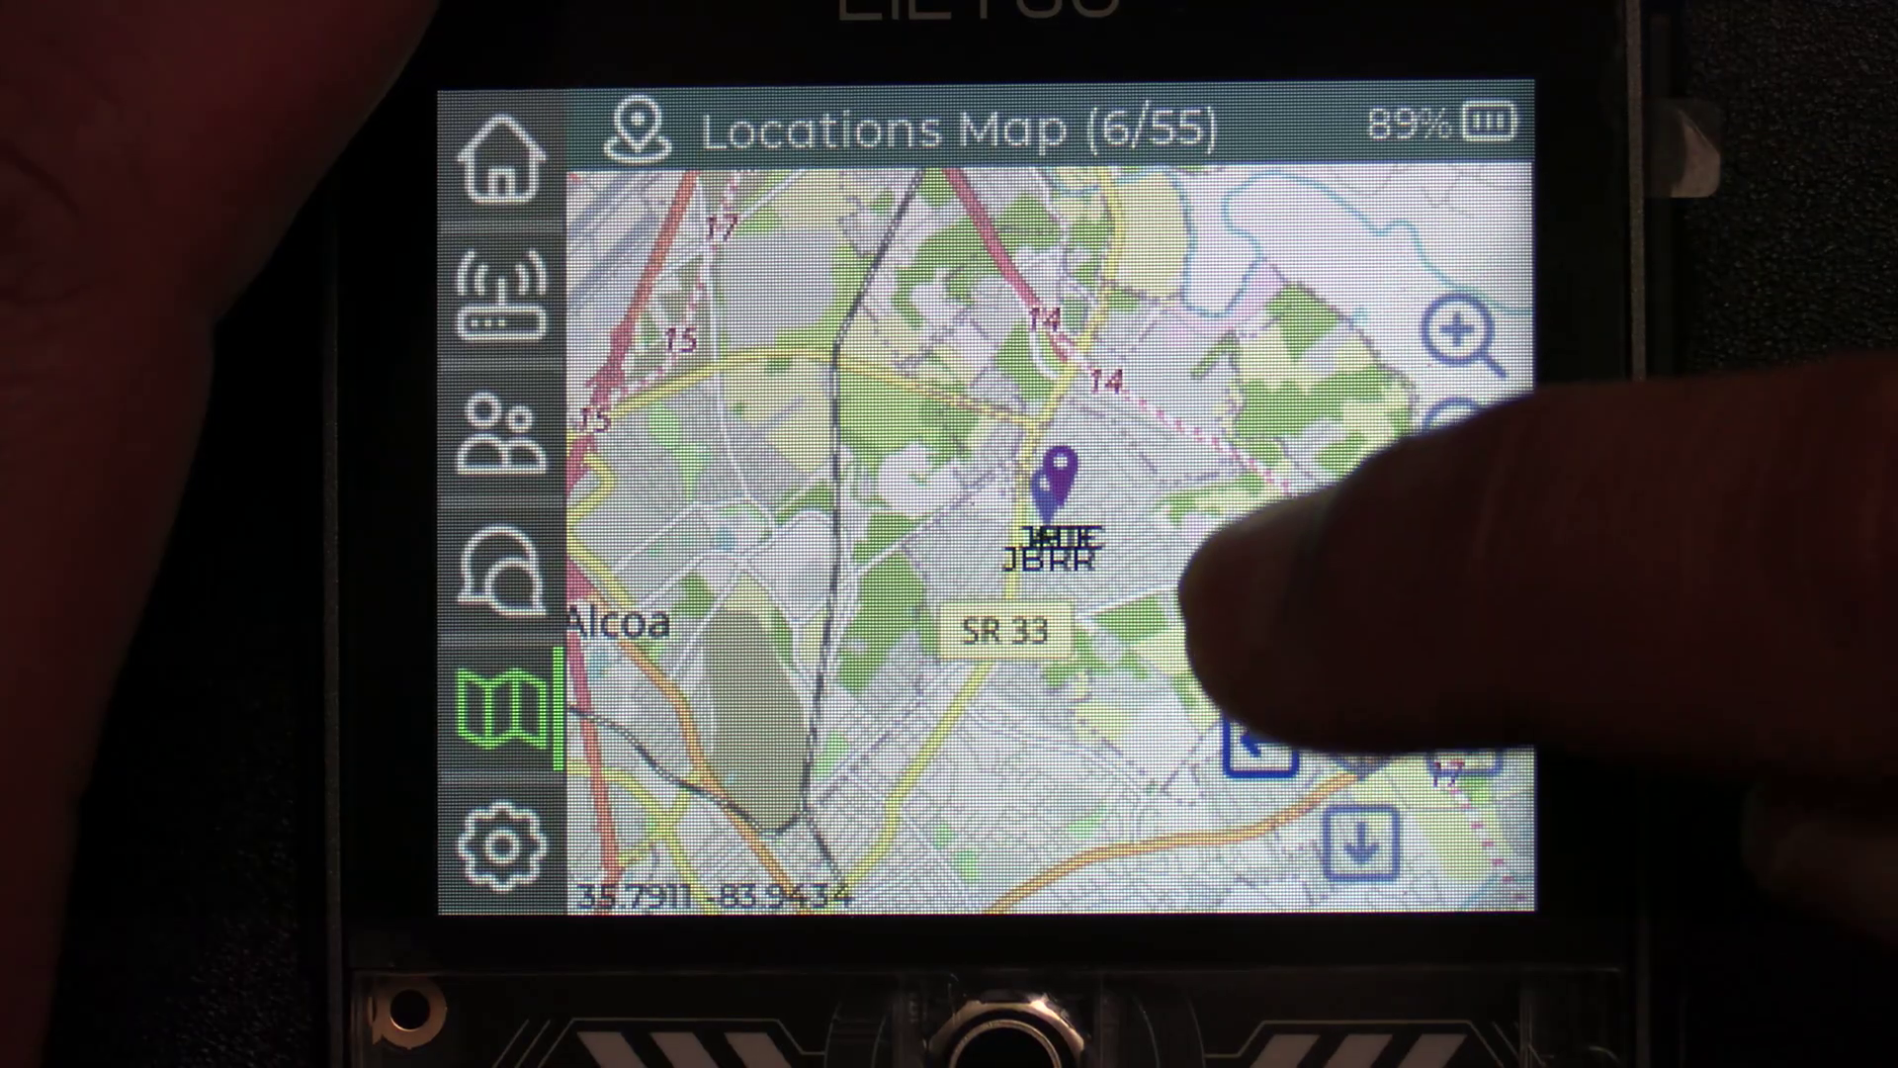
Pan west past Alcoa, zoom to street level, pan east past Red Hill and zoom out two levels.
click(1257, 748)
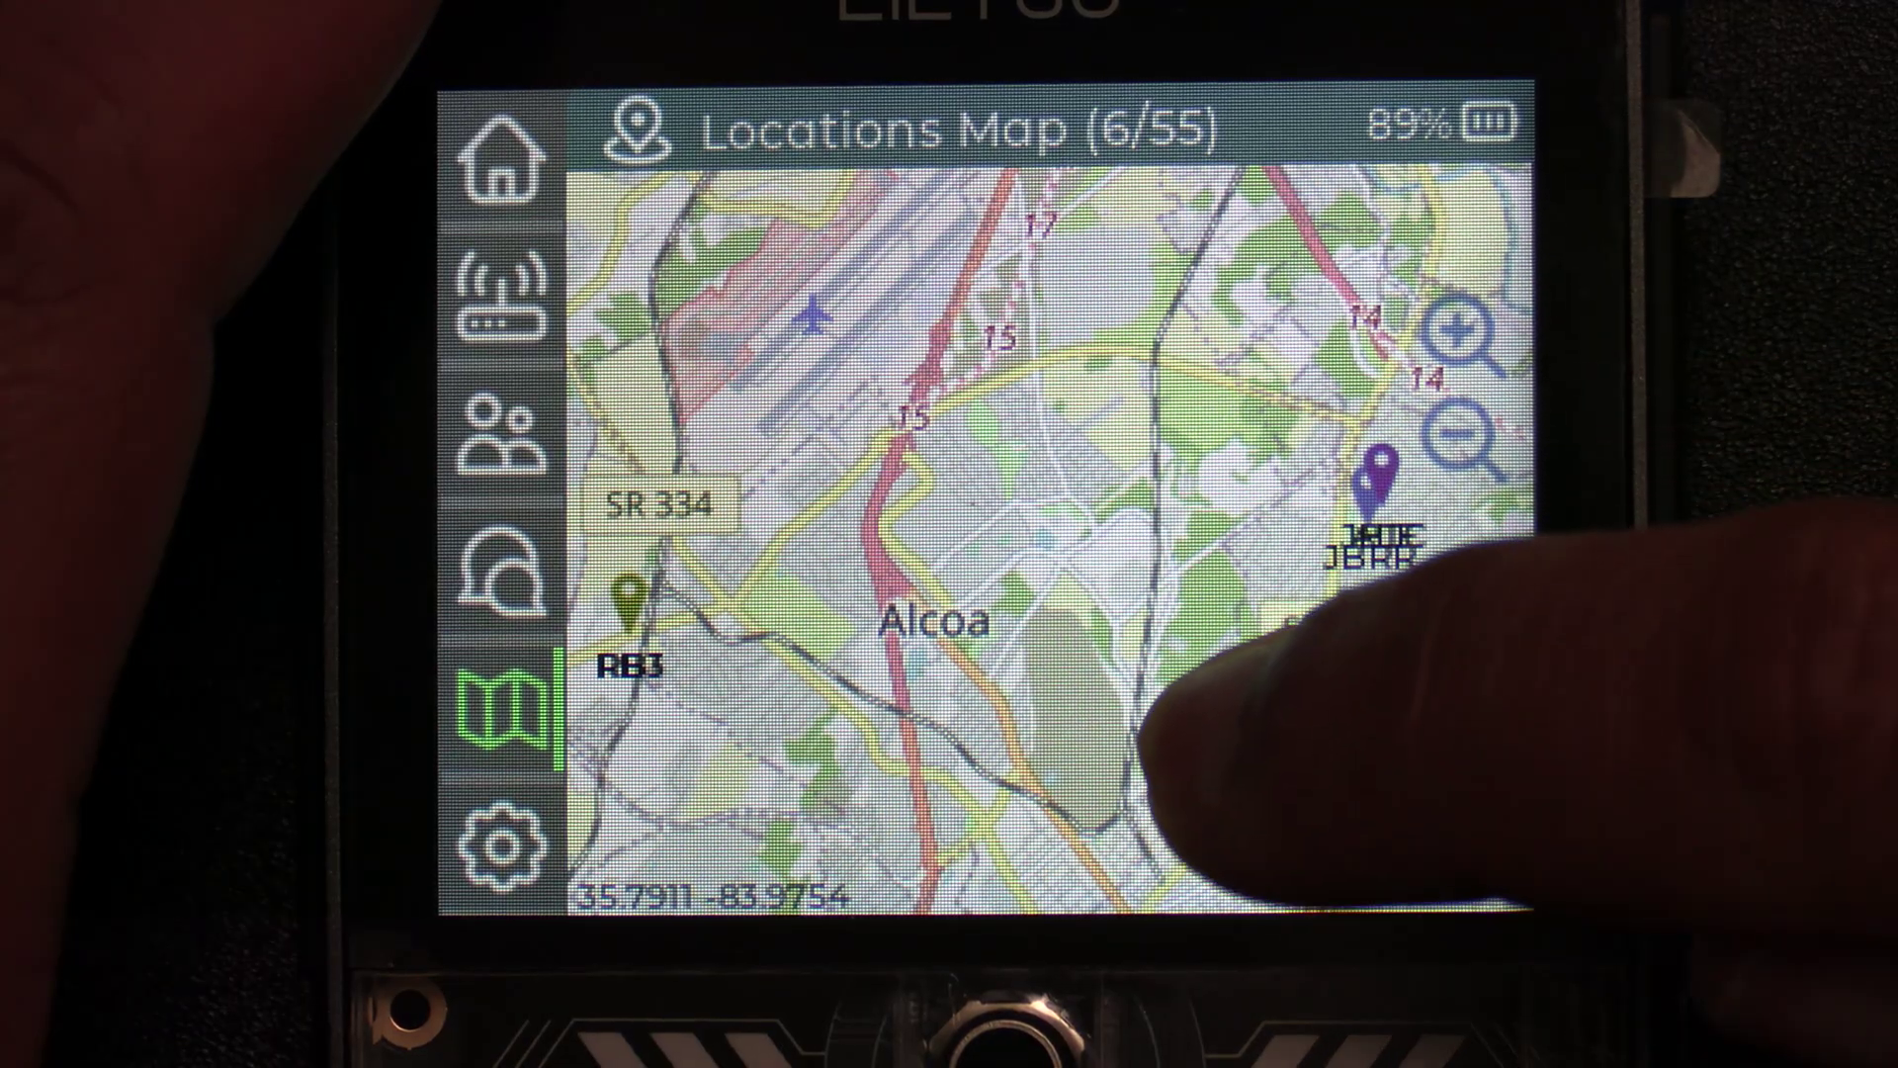
click(1258, 748)
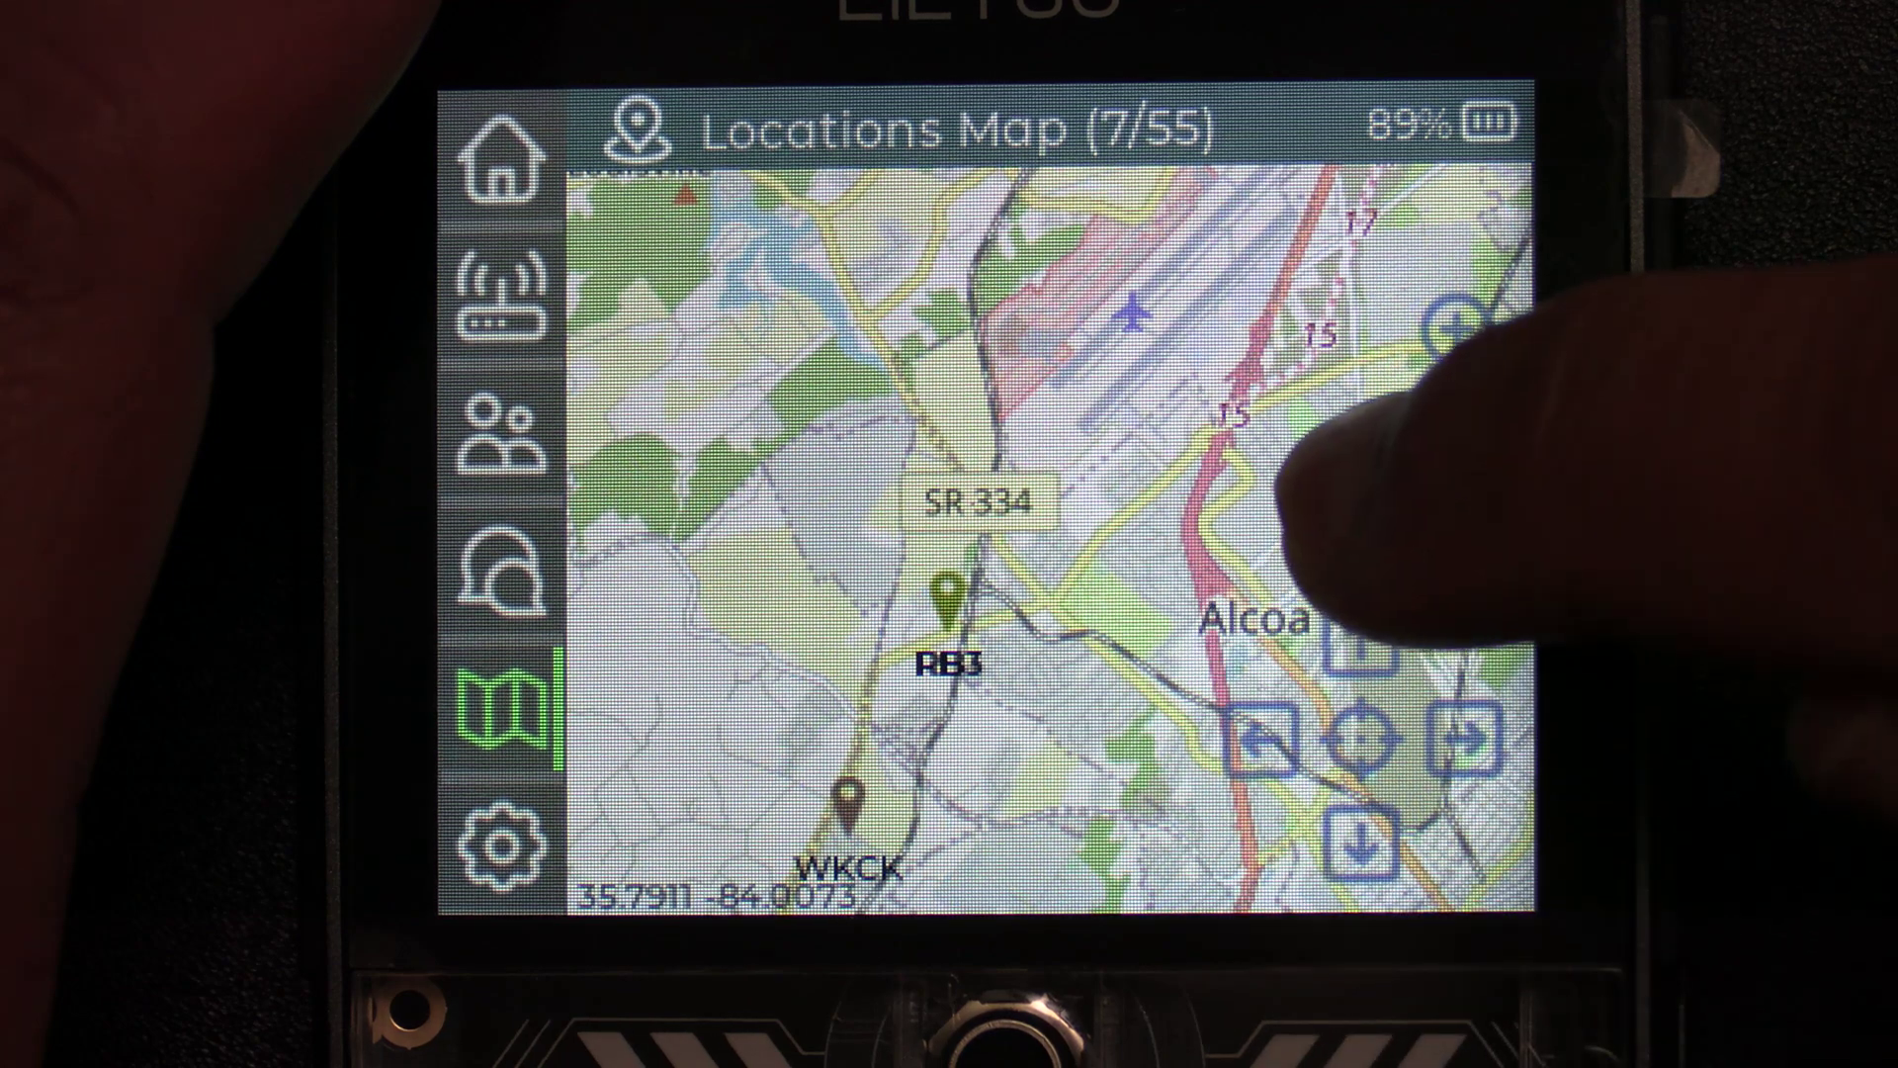
click(1460, 334)
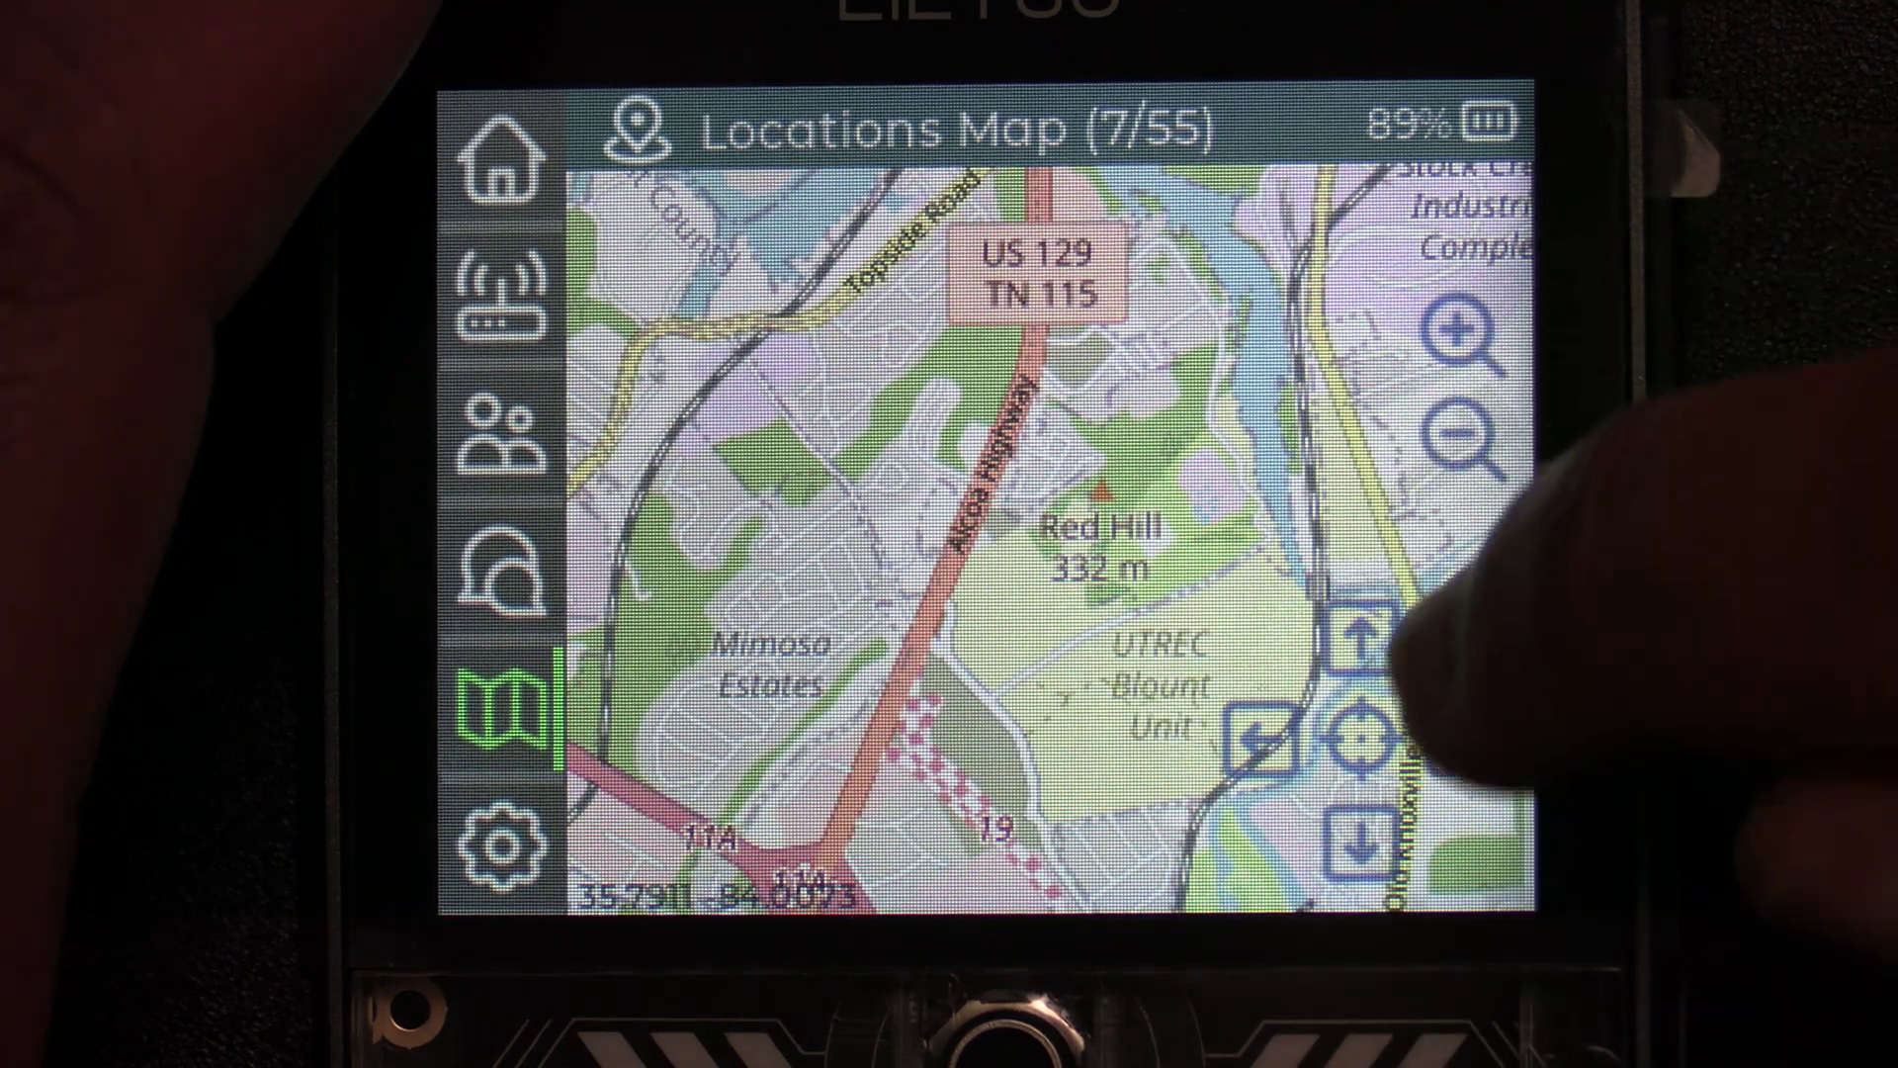
click(1463, 736)
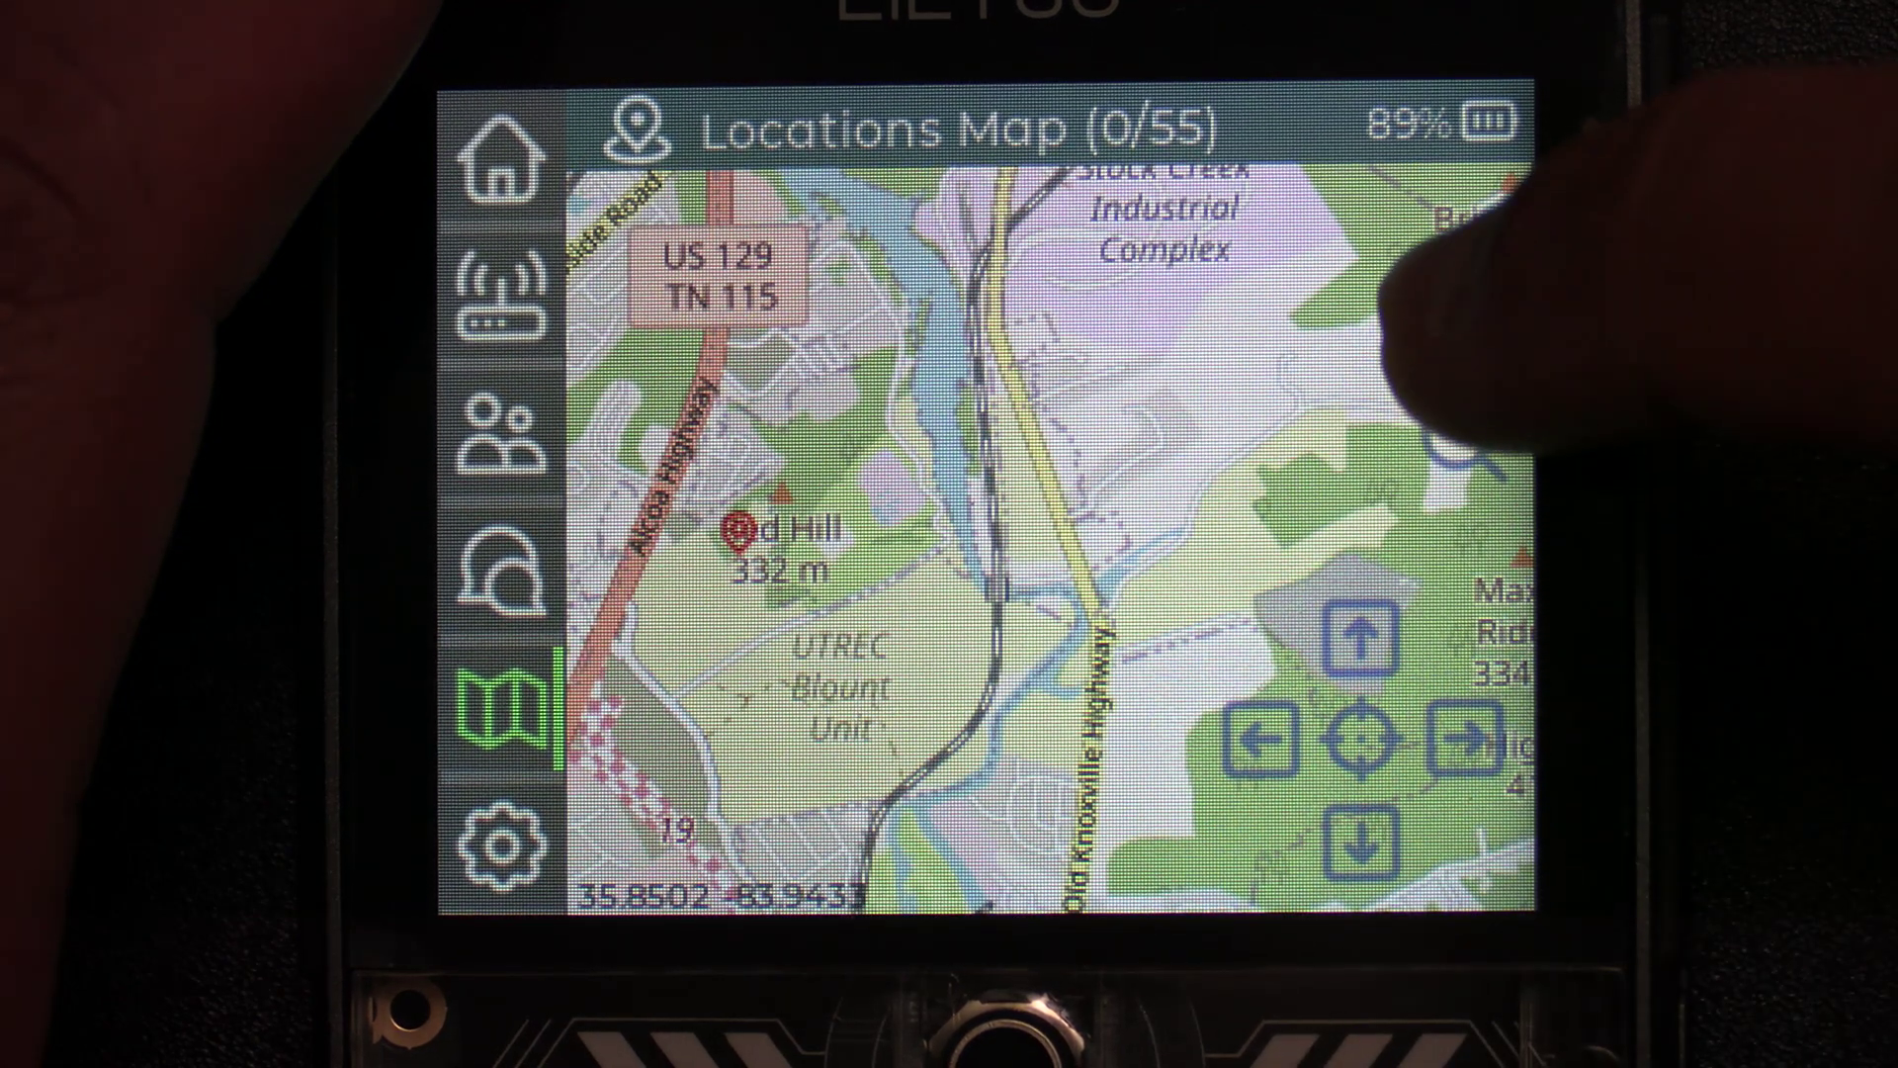
click(1460, 435)
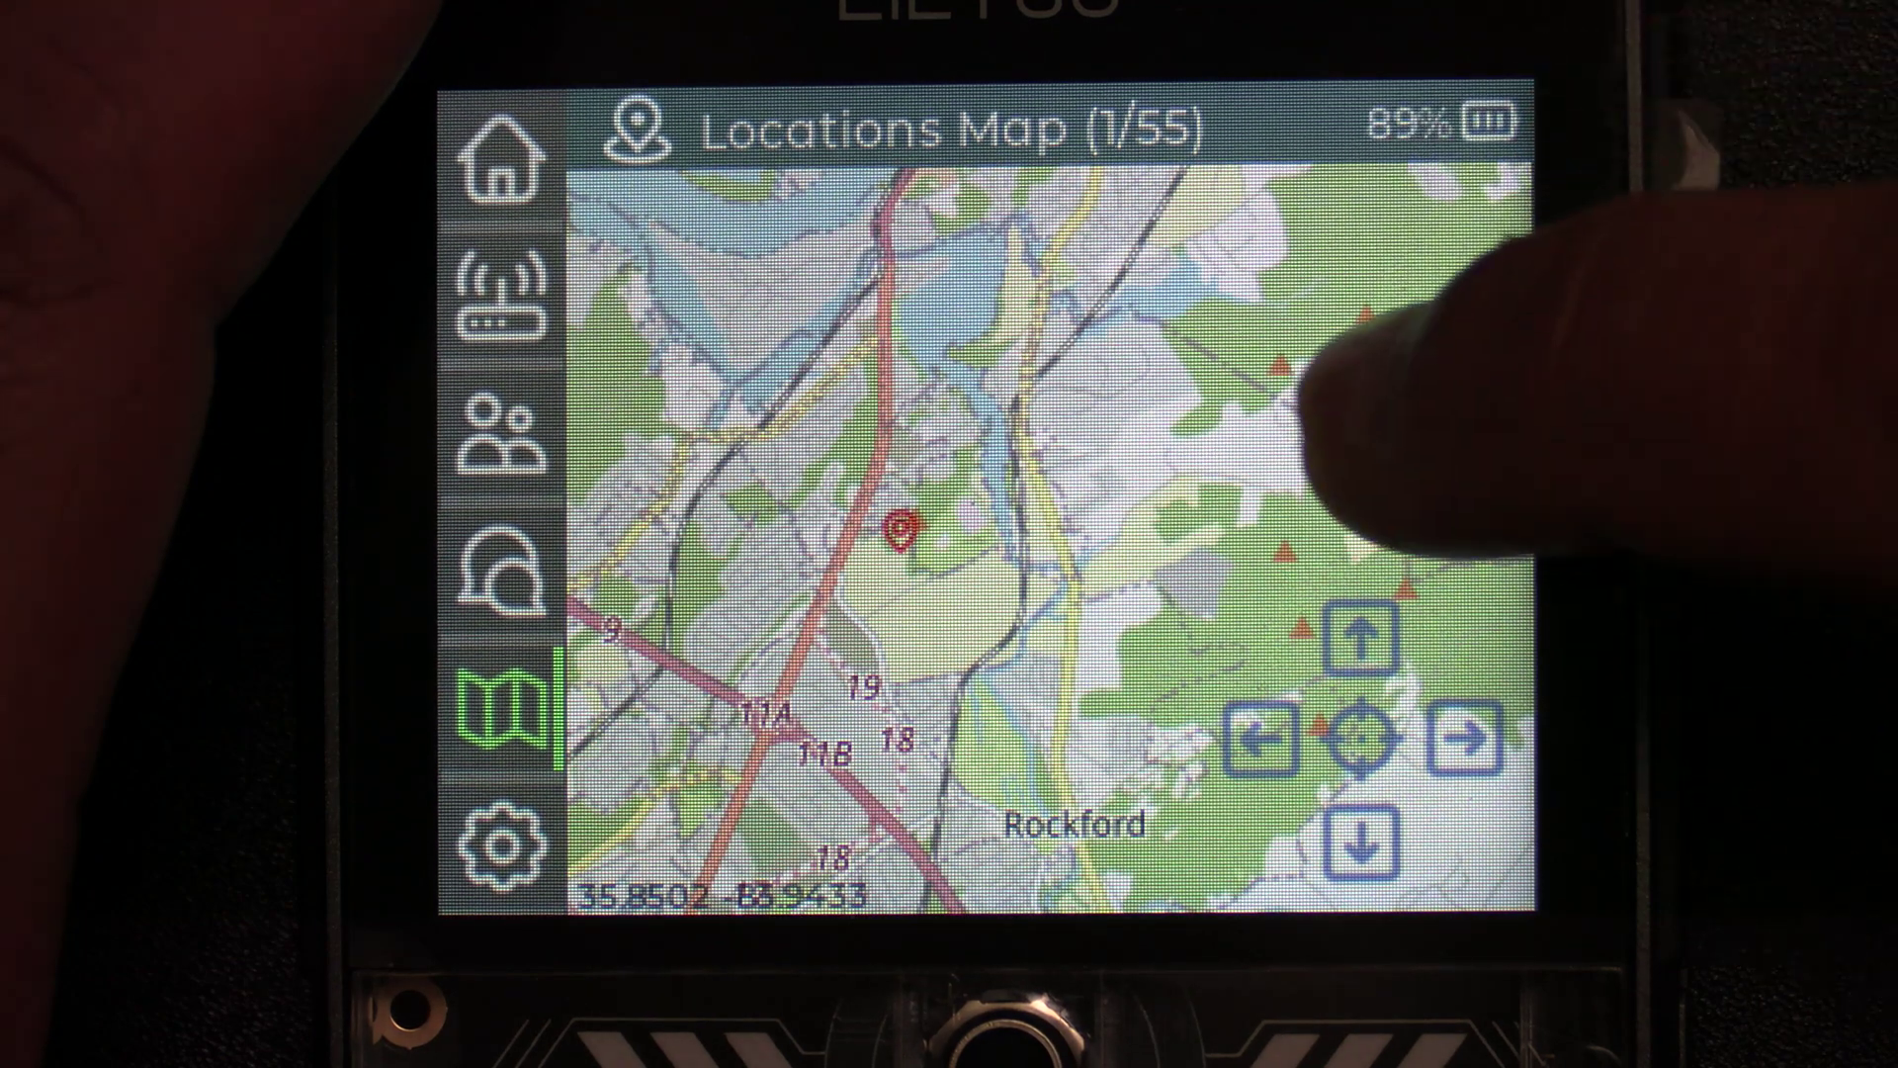
click(1460, 435)
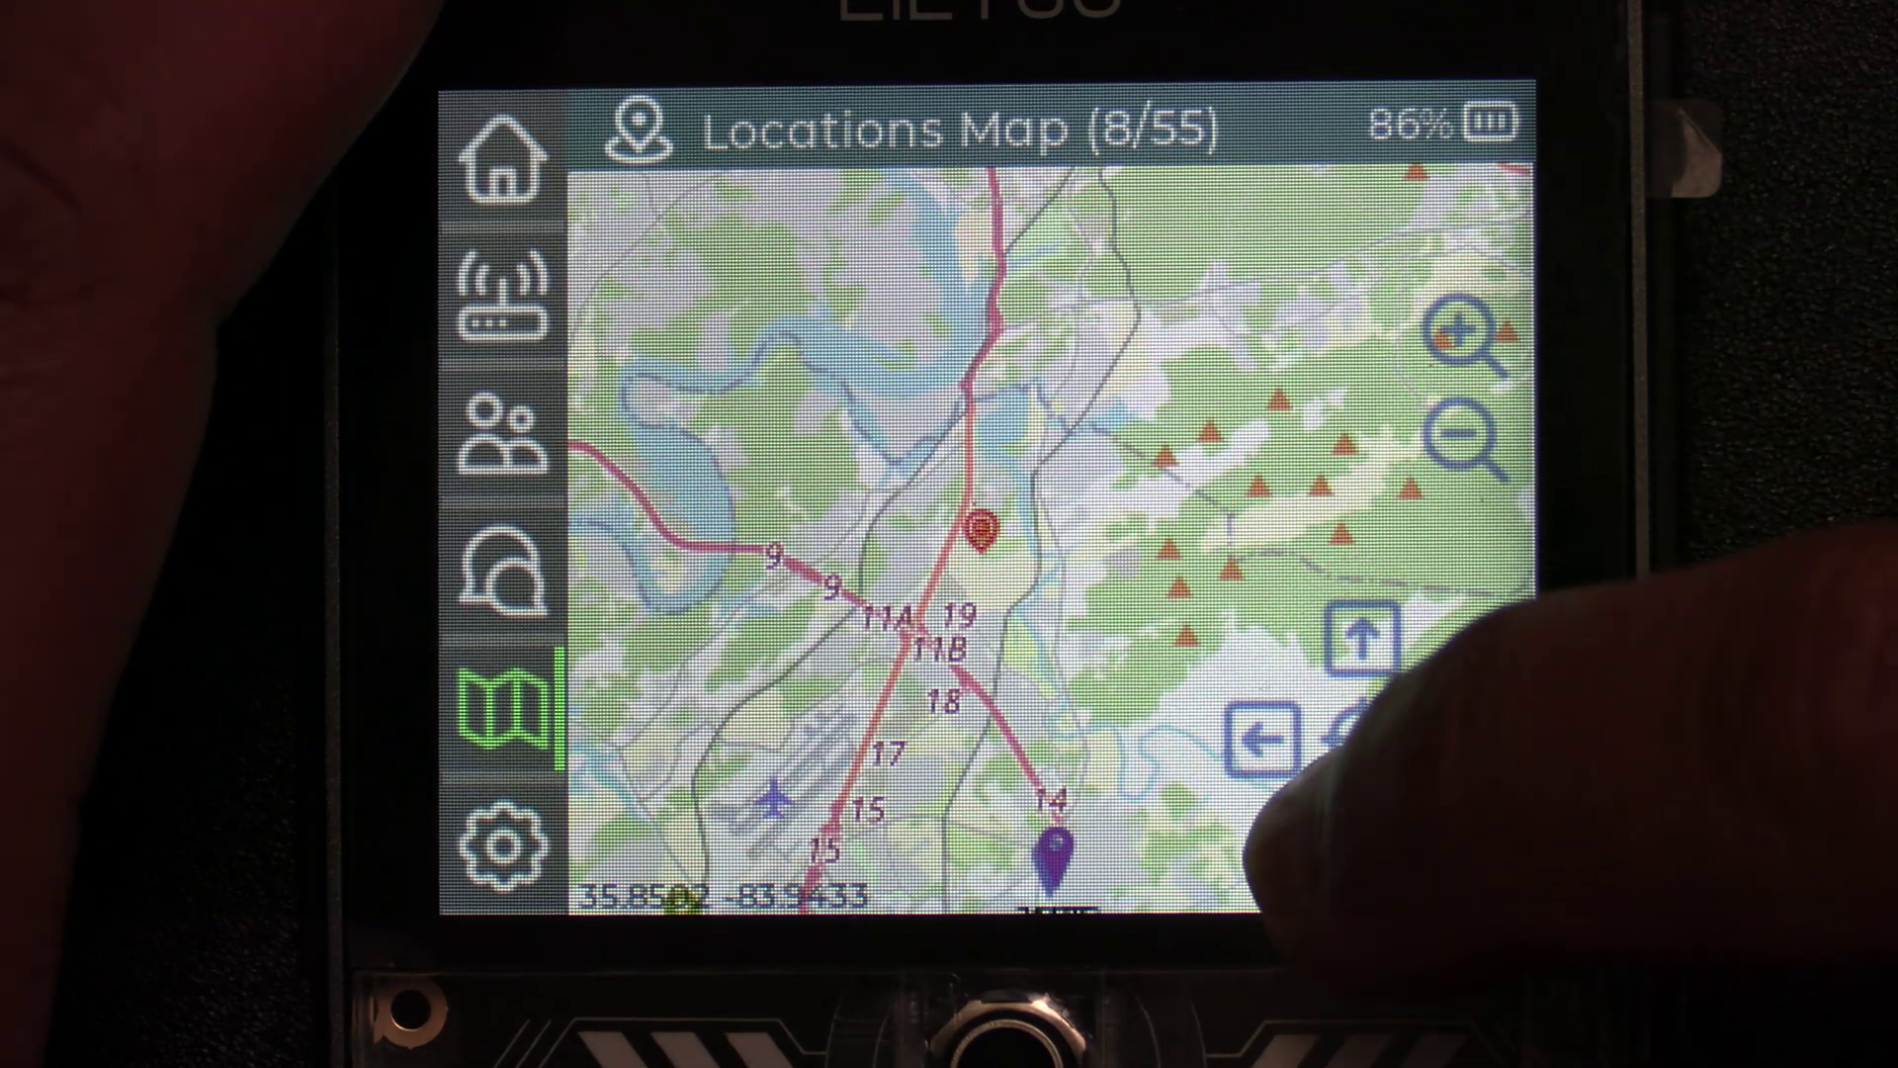